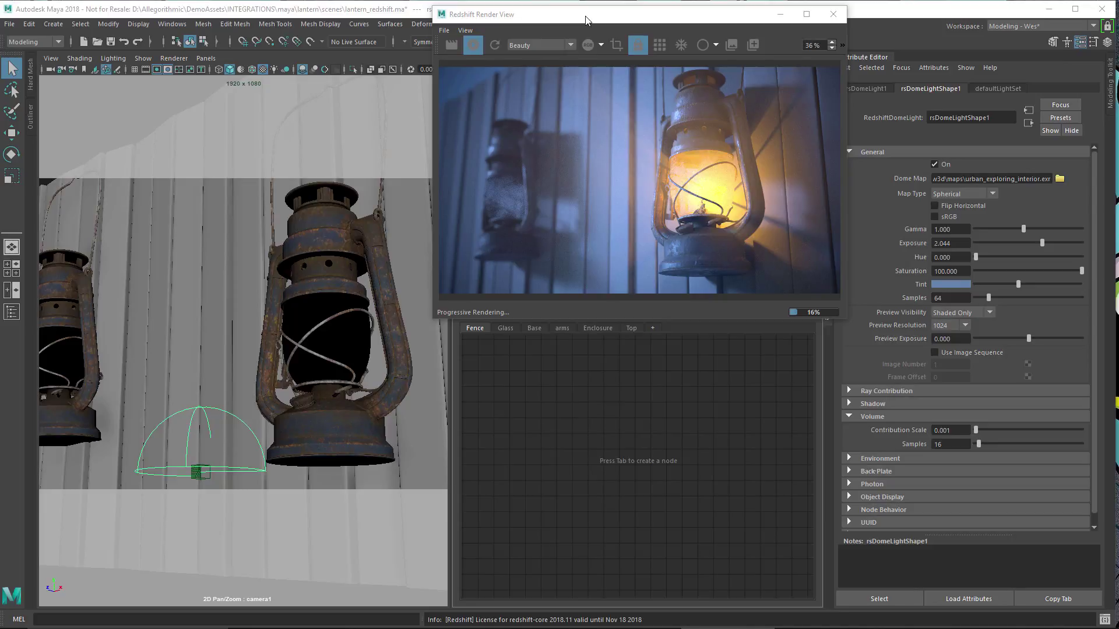
# Step: Create a RedshiftMaterial node in the empty Fence node graph
pyautogui.click(553, 408)
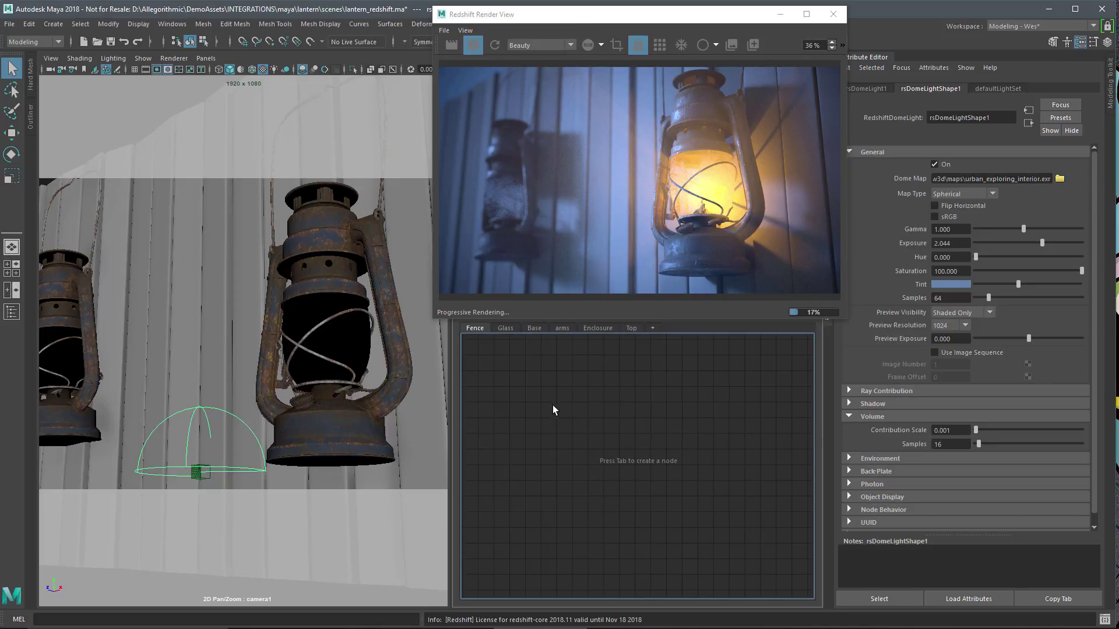
pyautogui.press('Tab')
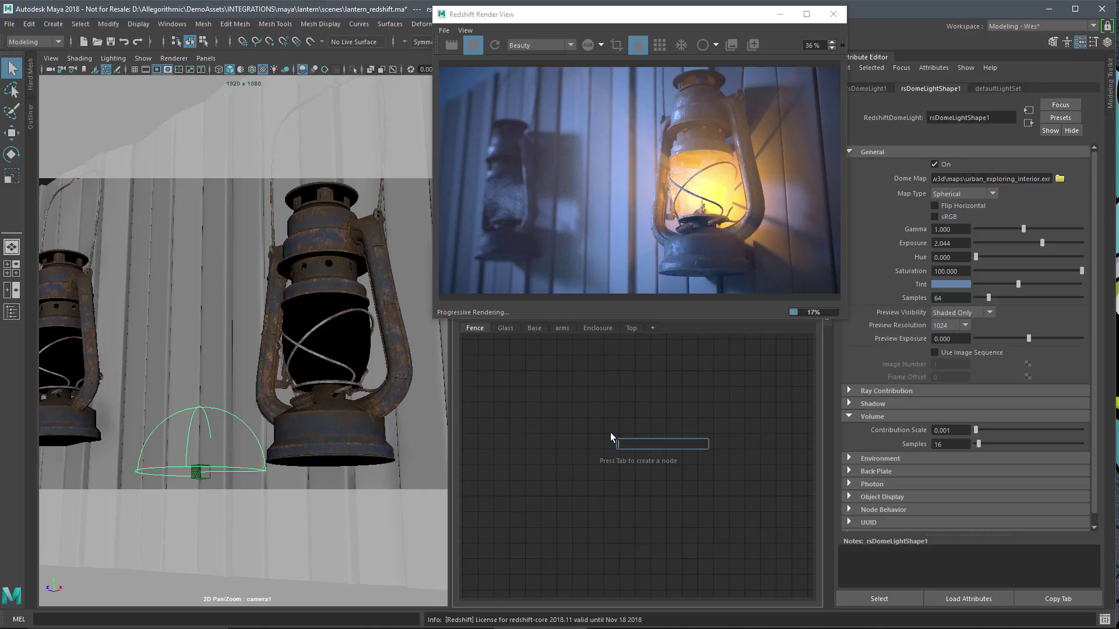
pyautogui.write('mater')
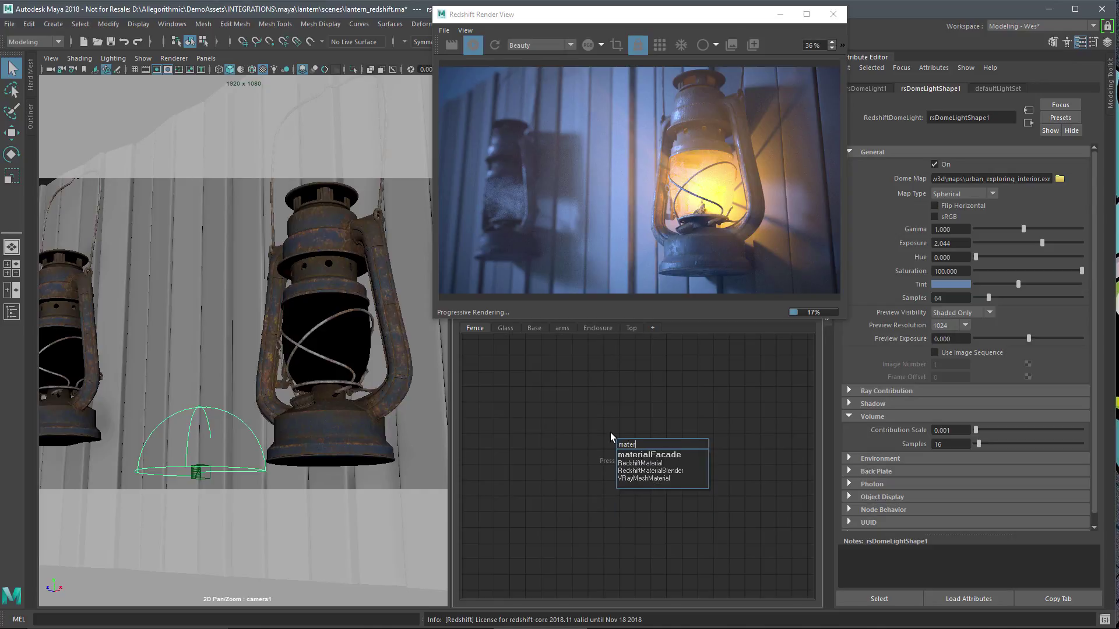
pyautogui.press('Down')
pyautogui.press('Down')
pyautogui.press('Return')
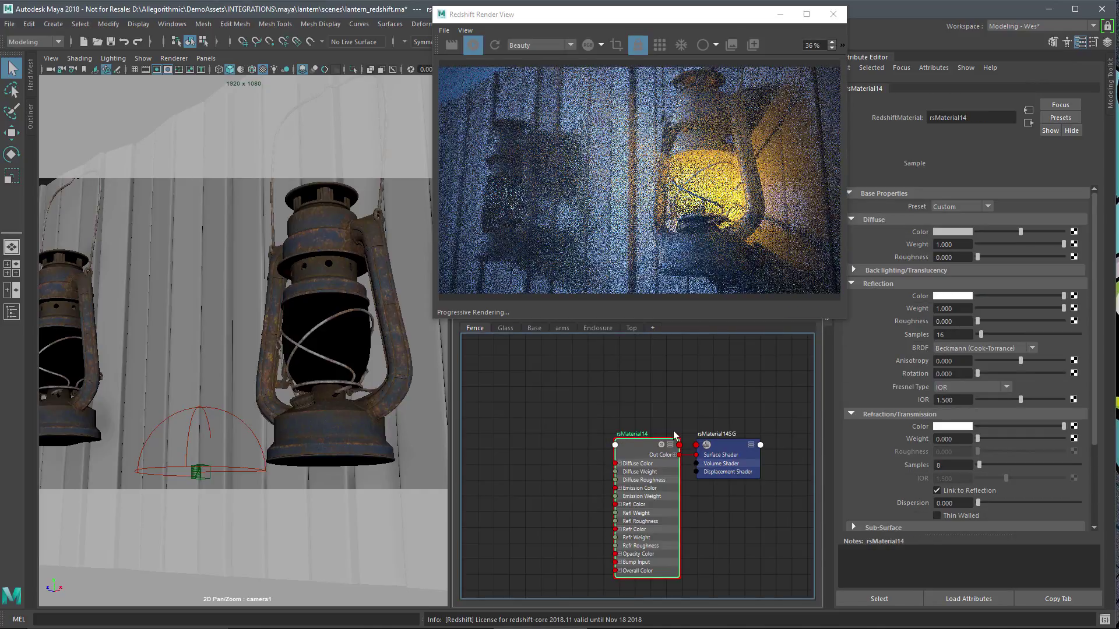
pyautogui.keyDown('alt'); pyautogui.moveTo(673, 431); pyautogui.dragTo(703, 387, button='middle'); pyautogui.keyUp('alt')
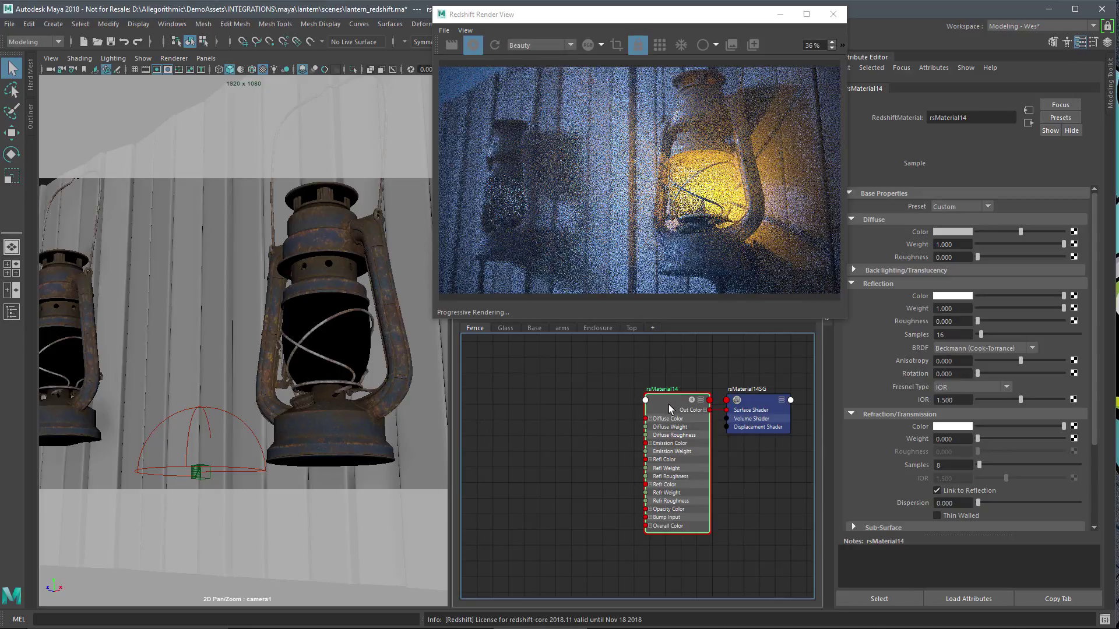
# Step: Add a Substance texture node in the free space beside the new Redshift material in the Fence graph
pyautogui.moveTo(201, 278); pyautogui.dragTo(207, 277, button='middle')
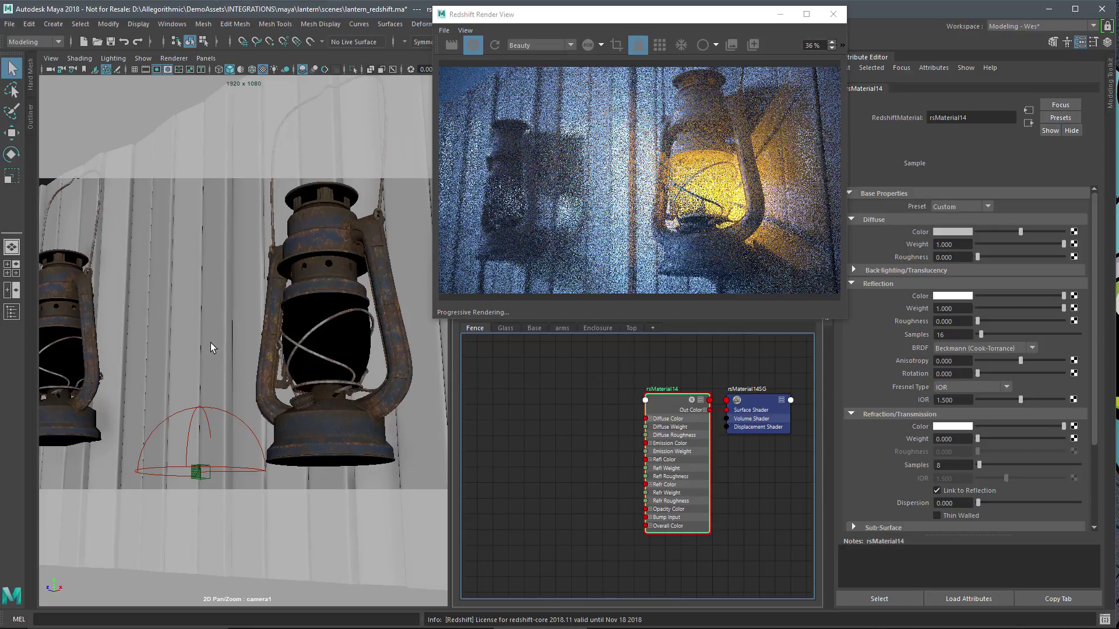
pyautogui.keyDown('alt'); pyautogui.moveTo(603, 442); pyautogui.dragTo(587, 440, button='right'); pyautogui.keyUp('alt')
pyautogui.keyDown('alt'); pyautogui.moveTo(613, 459); pyautogui.dragTo(668, 448, button='middle'); pyautogui.keyUp('alt')
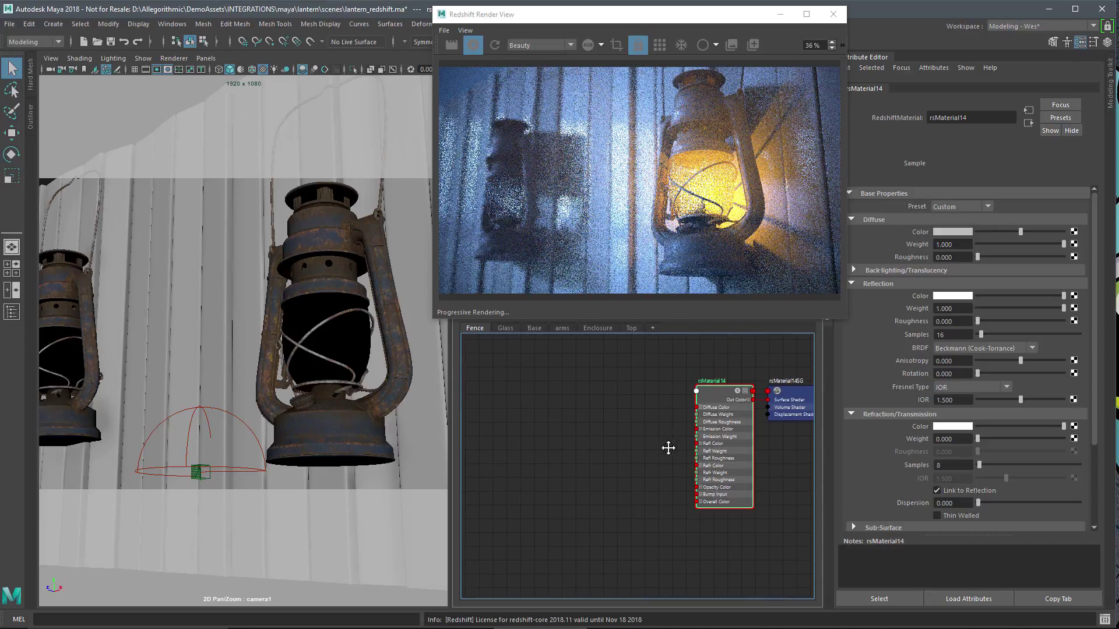
pyautogui.click(556, 431)
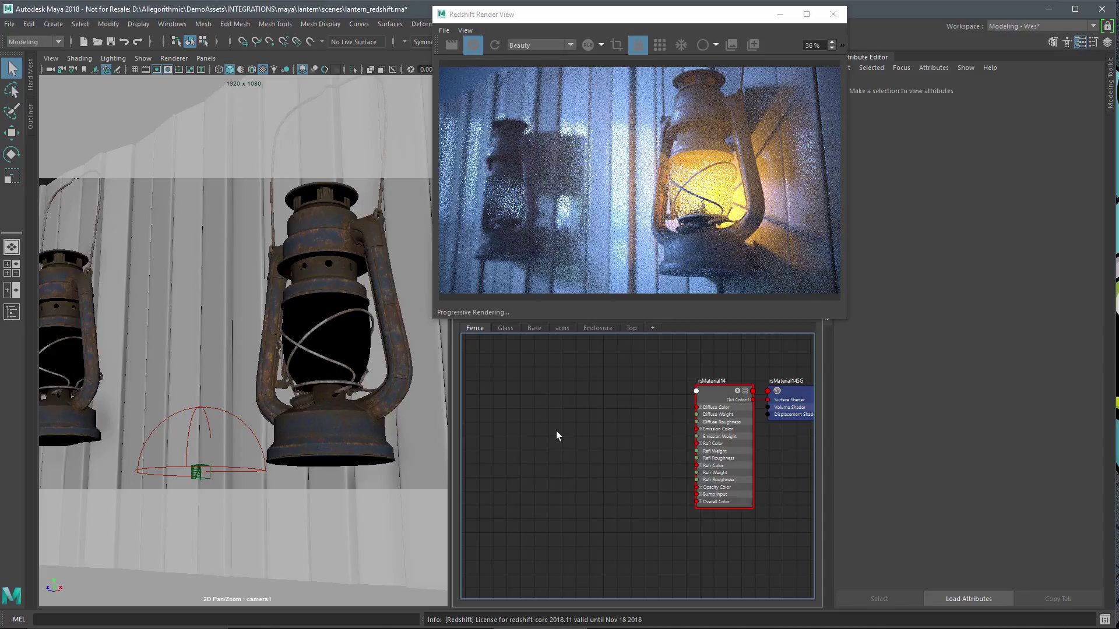
pyautogui.press('Tab')
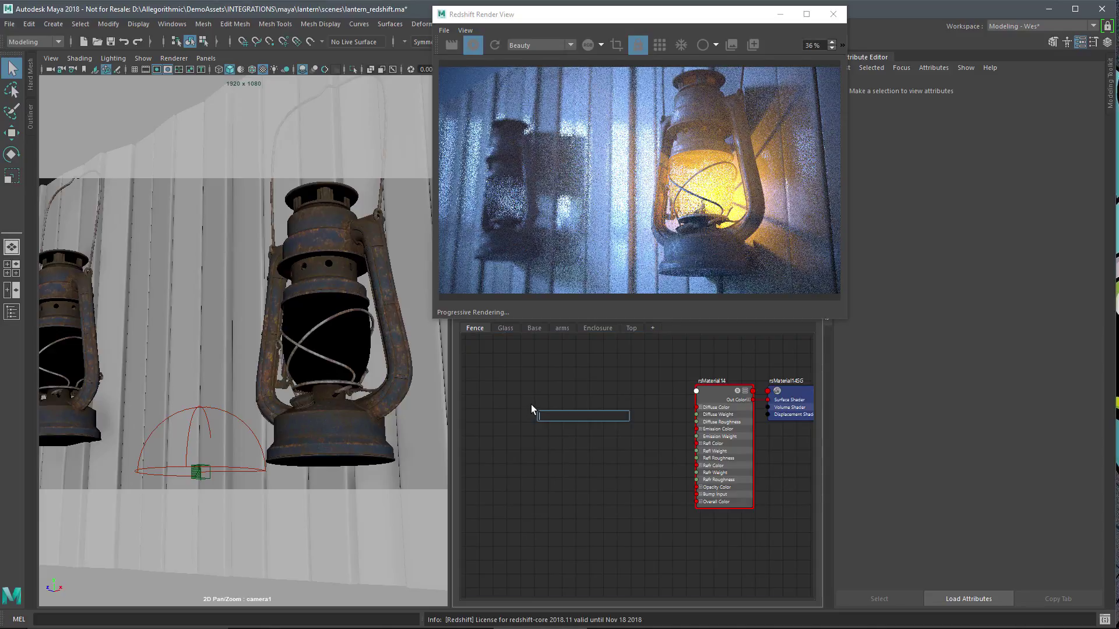
pyautogui.write('sub')
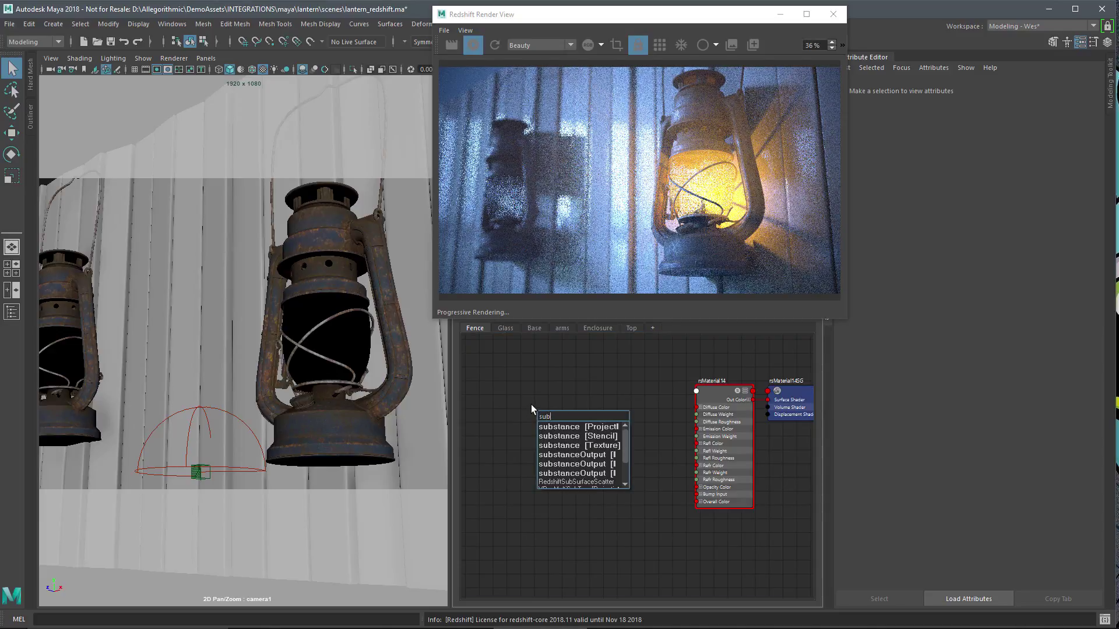
pyautogui.press('Down')
pyautogui.press('Down')
pyautogui.press('Down')
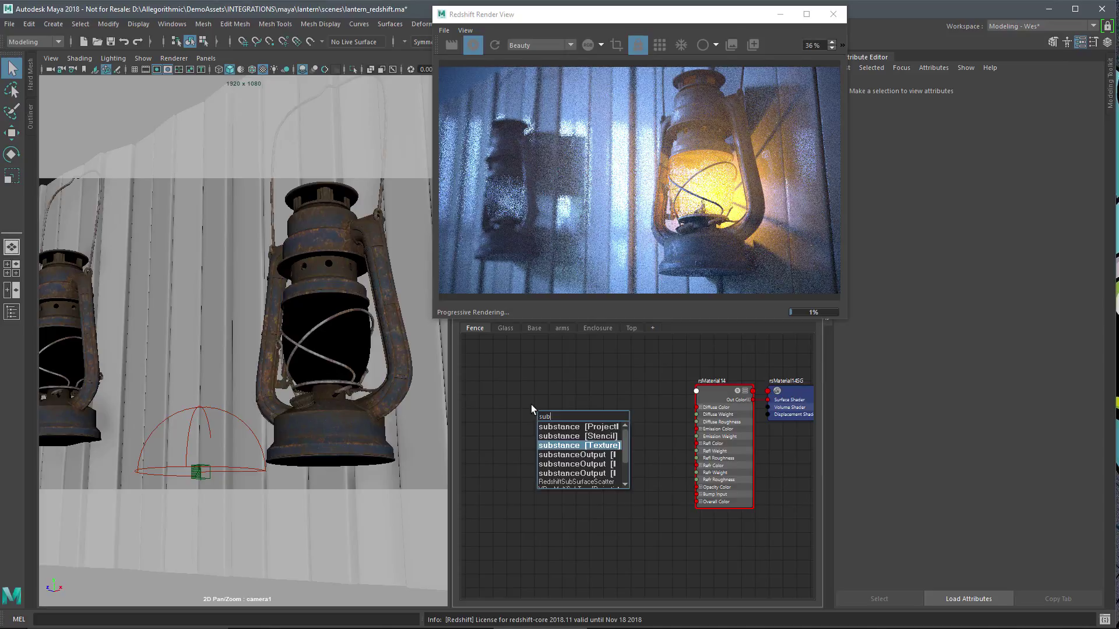
pyautogui.press('Return')
pyautogui.keyDown('alt'); pyautogui.moveTo(602, 420); pyautogui.dragTo(571, 421, button='middle'); pyautogui.keyUp('alt')
pyautogui.scroll(2, 573, 420)
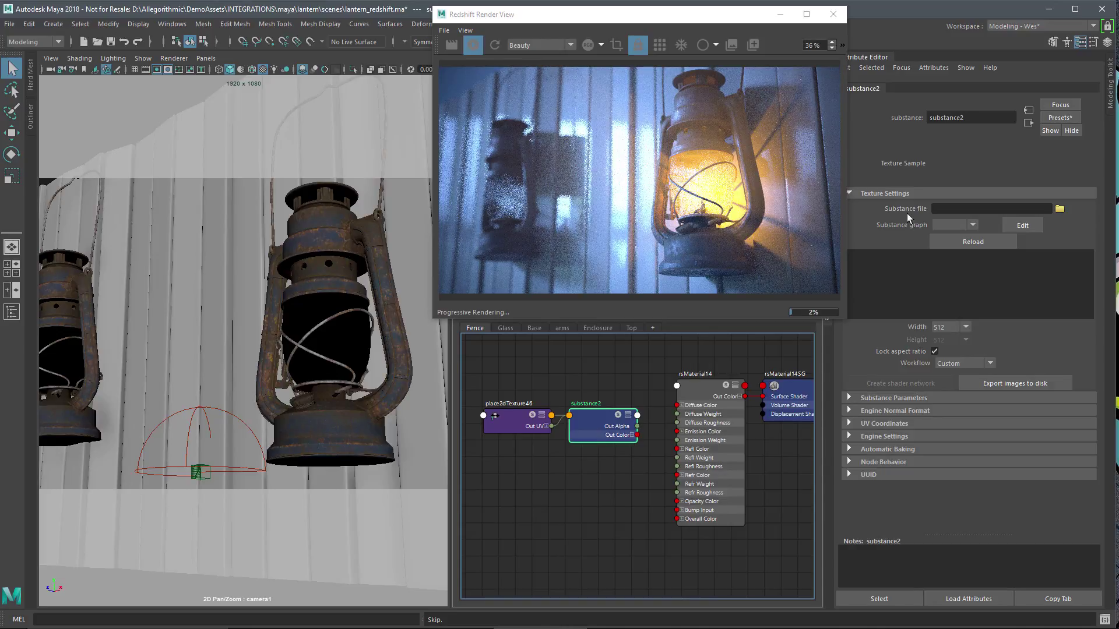
# Step: Load rotten_wood.sbsar from DemoAssets\INTEGRATIONS\Demos\lantern\substances into the Substance node
pyautogui.click(1059, 209)
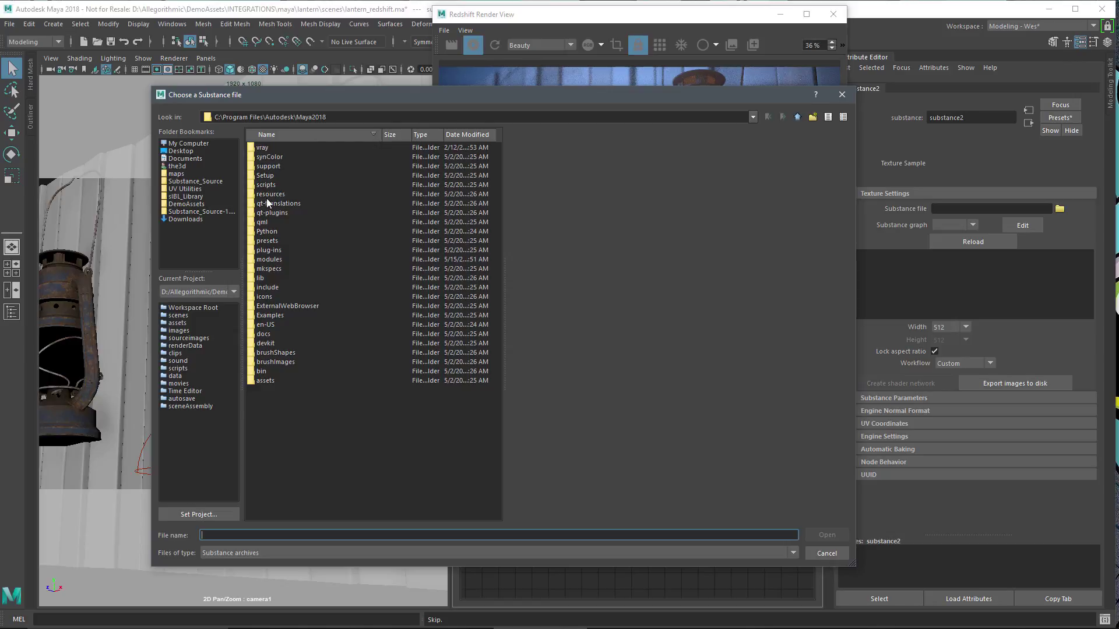
pyautogui.click(187, 204)
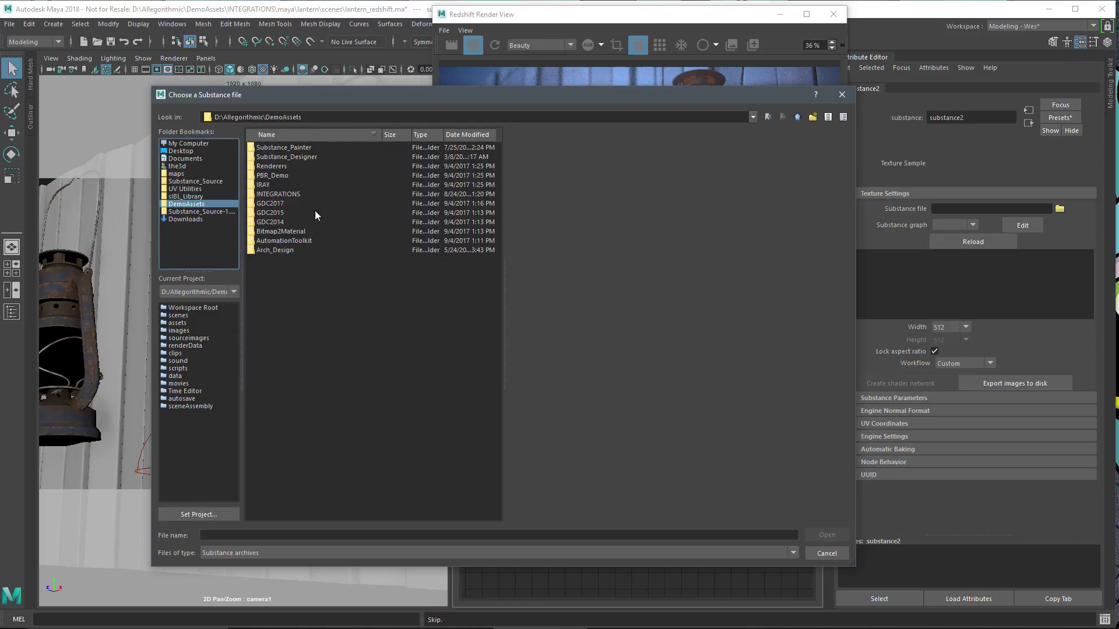
pyautogui.doubleClick(303, 194)
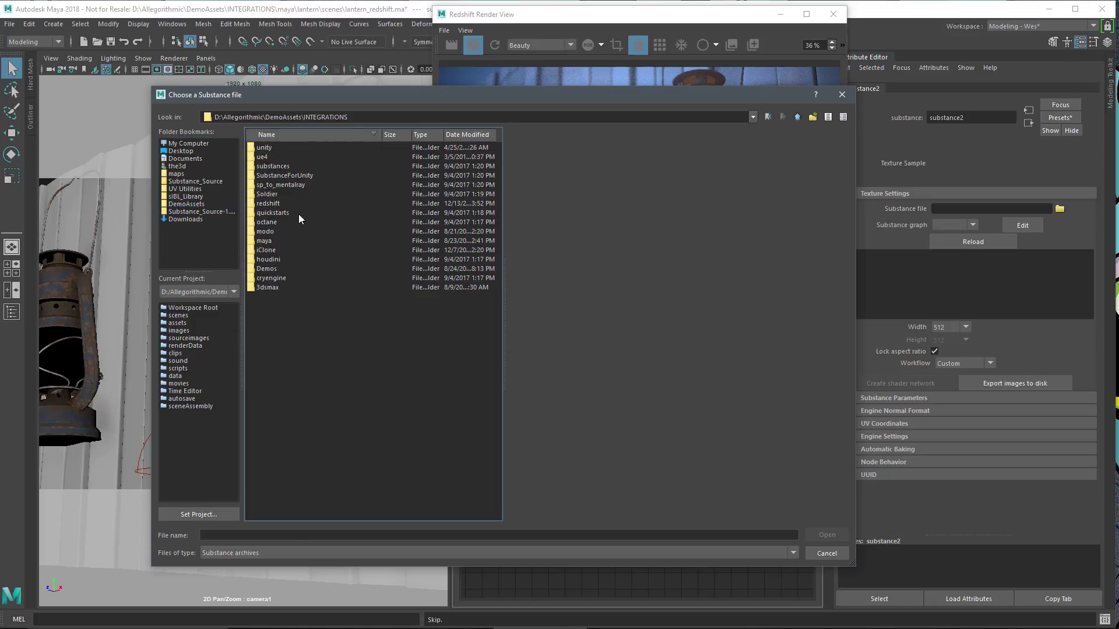
pyautogui.doubleClick(274, 266)
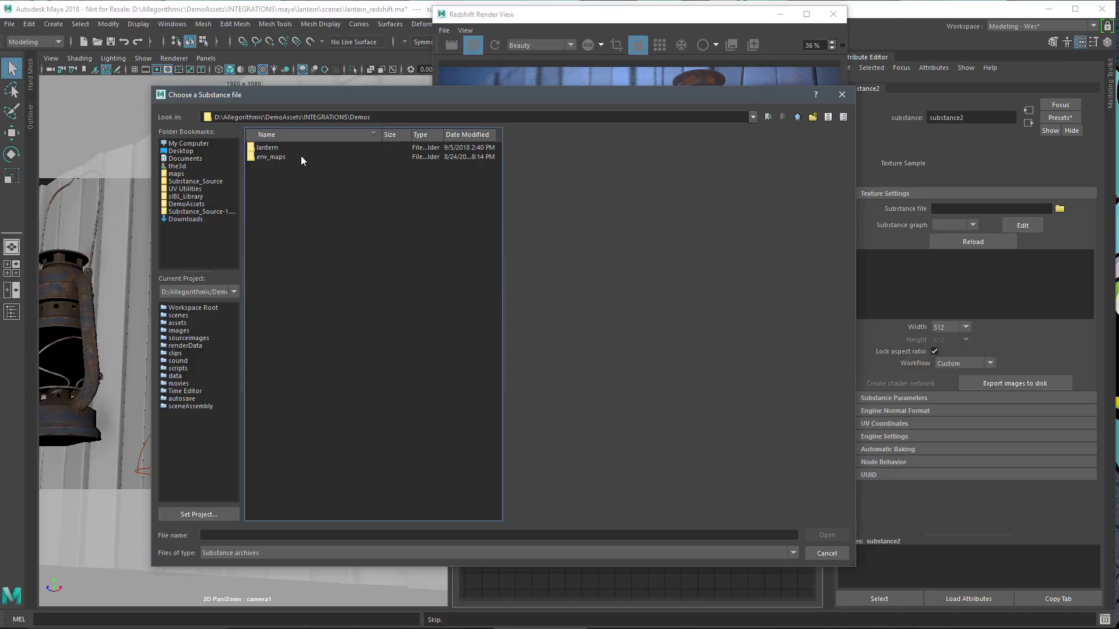
pyautogui.doubleClick(282, 147)
pyautogui.doubleClick(290, 167)
pyautogui.click(297, 145)
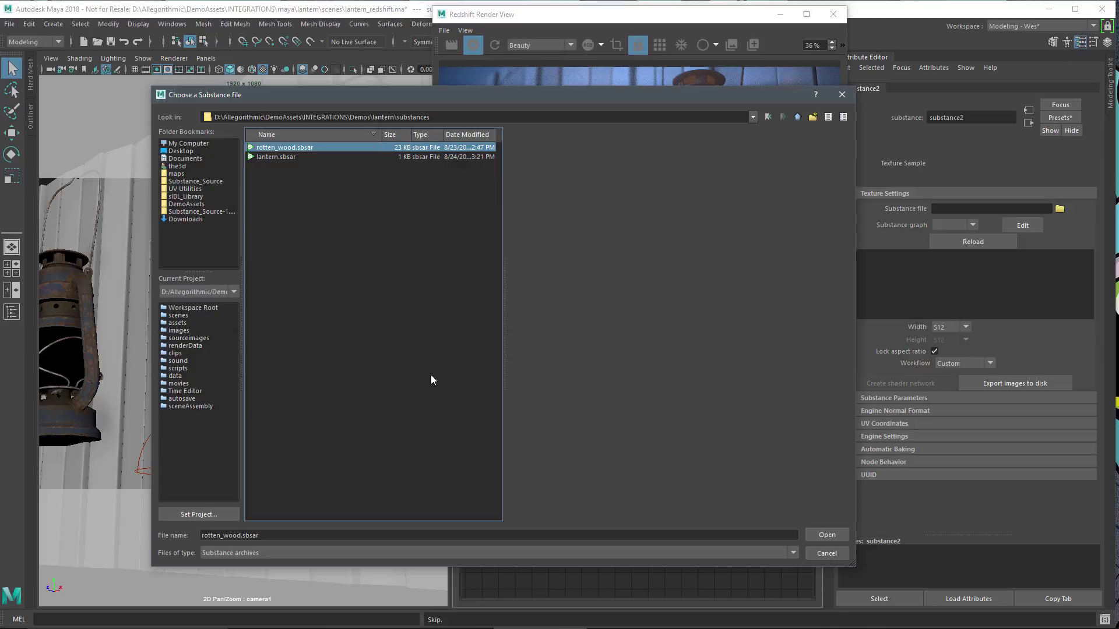
pyautogui.click(830, 536)
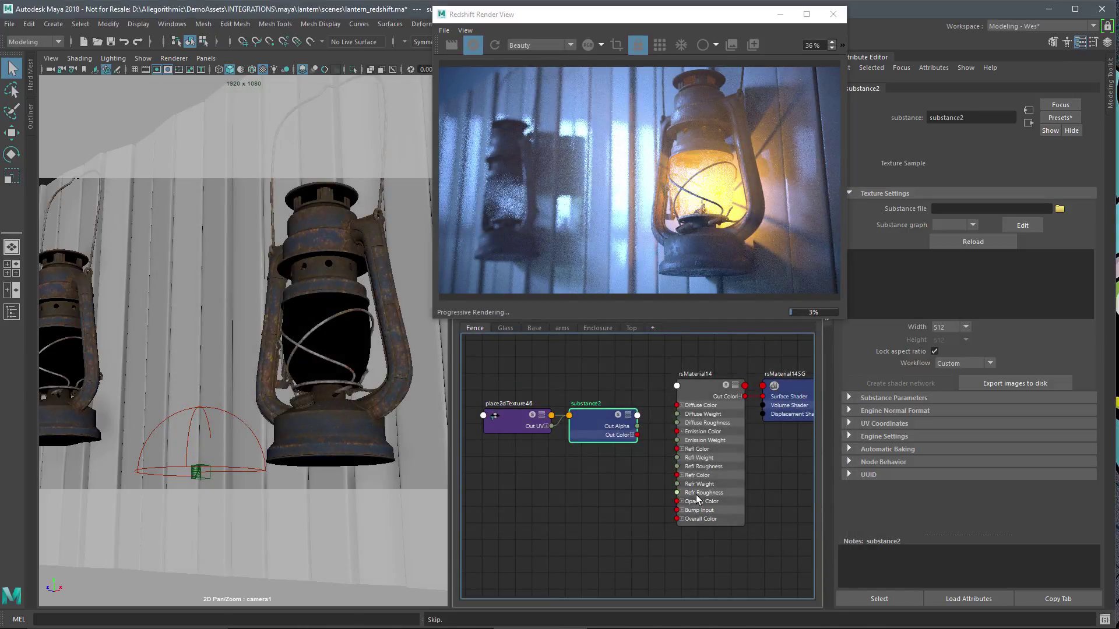
# Step: Shift the Redshift Render View off the Attribute Editor and reselect the Substance node to show its outputs
pyautogui.moveTo(604, 19); pyautogui.dragTo(582, 16)
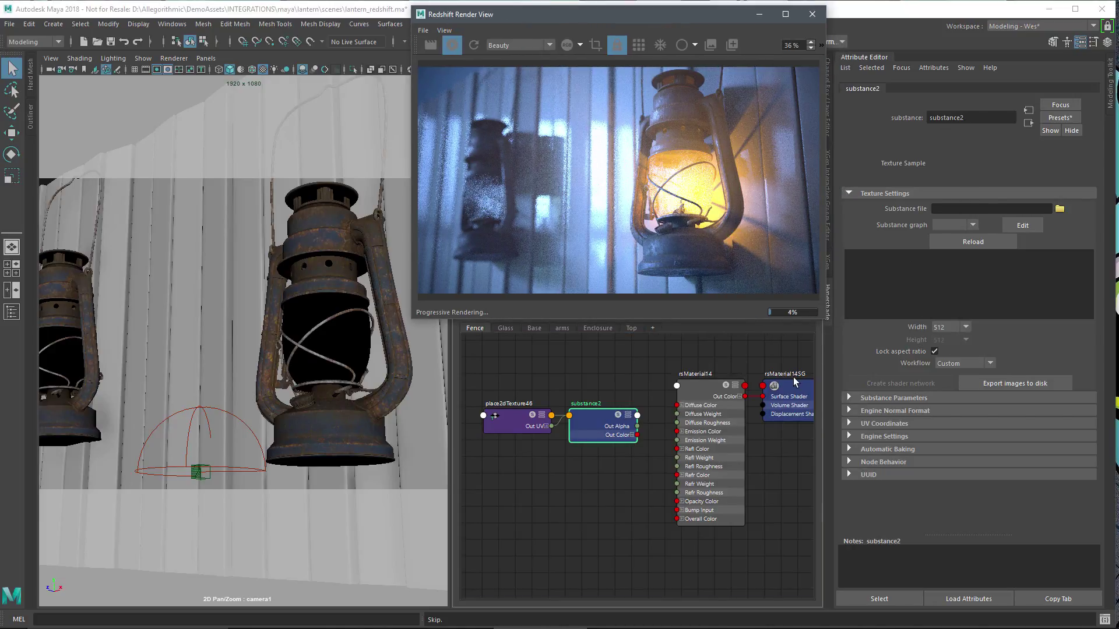
pyautogui.click(589, 490)
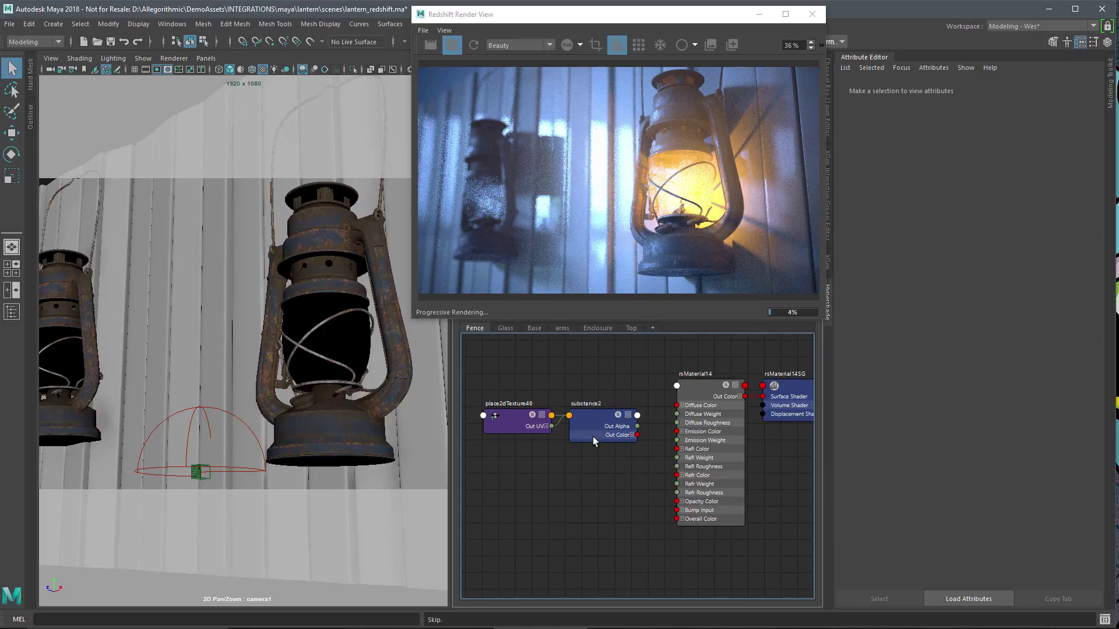
pyautogui.click(592, 436)
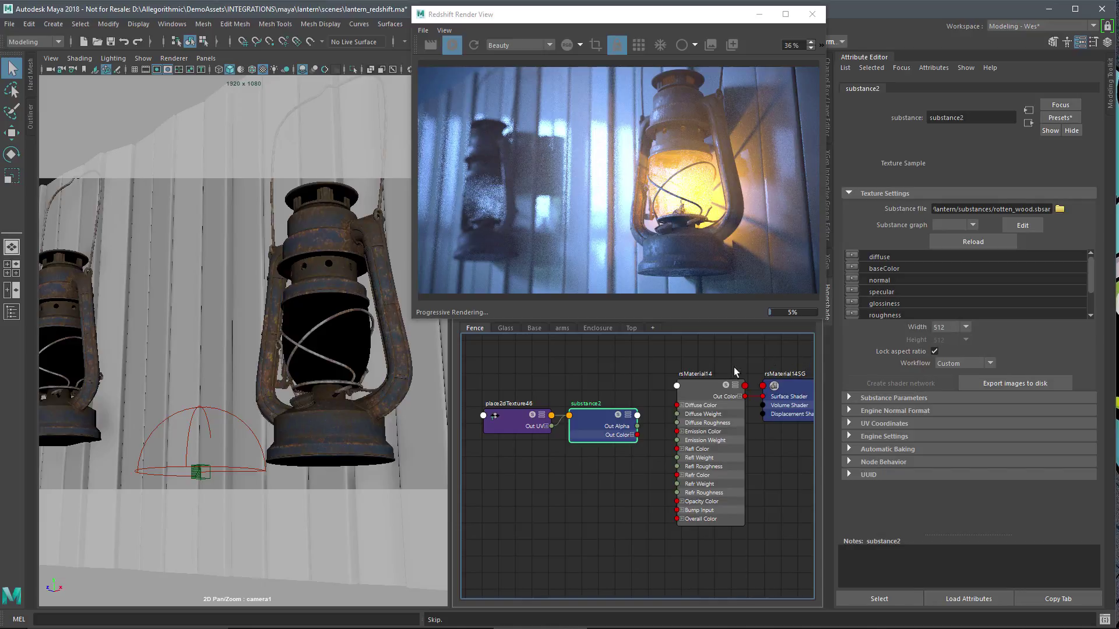
# Step: Set the new Redshift material's reflection BRDF to GGX and its Fresnel type to Metalness
pyautogui.click(695, 386)
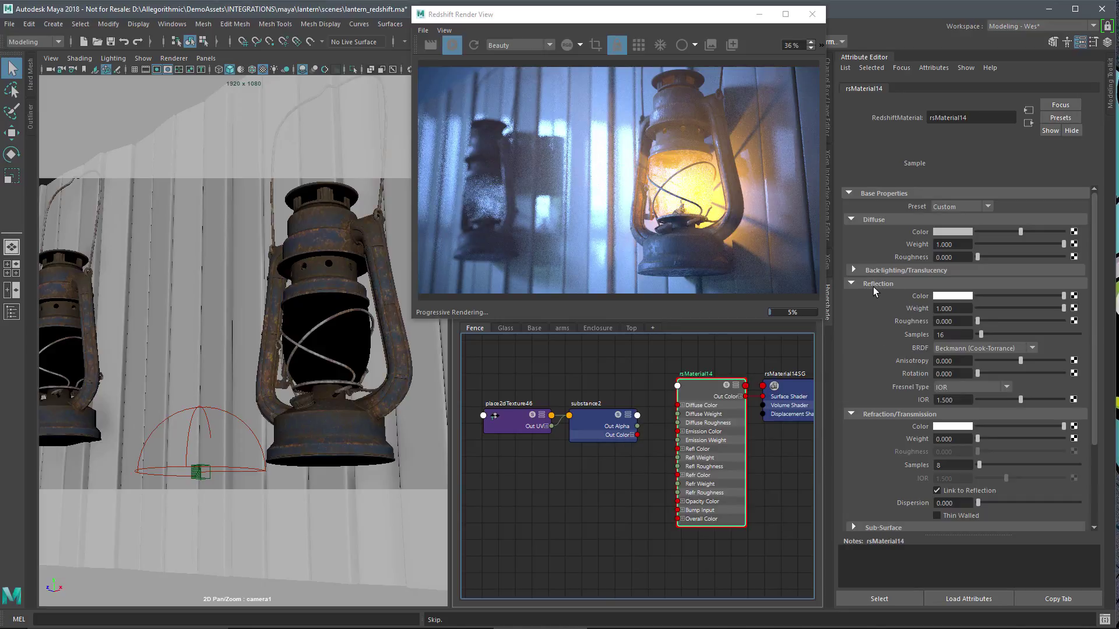
pyautogui.click(966, 349)
pyautogui.click(951, 372)
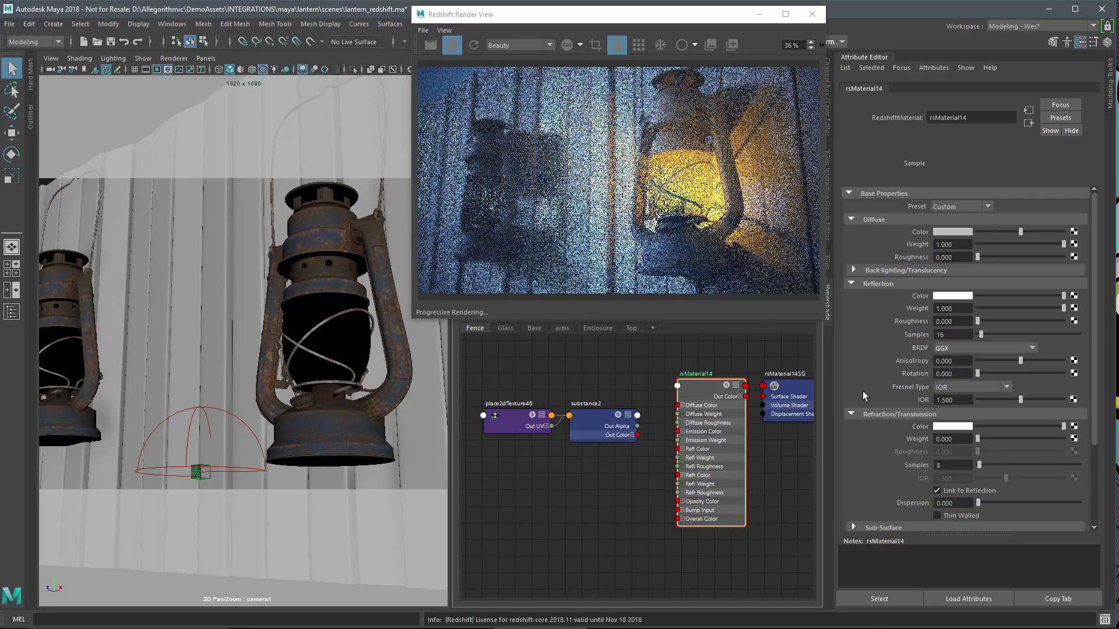
pyautogui.click(944, 387)
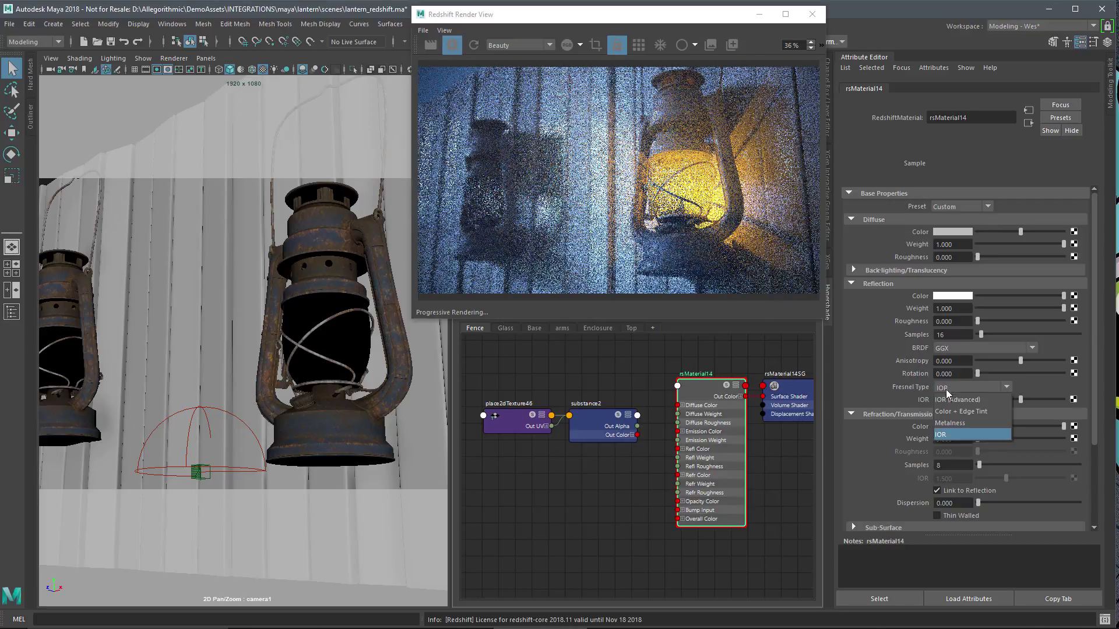
pyautogui.click(952, 424)
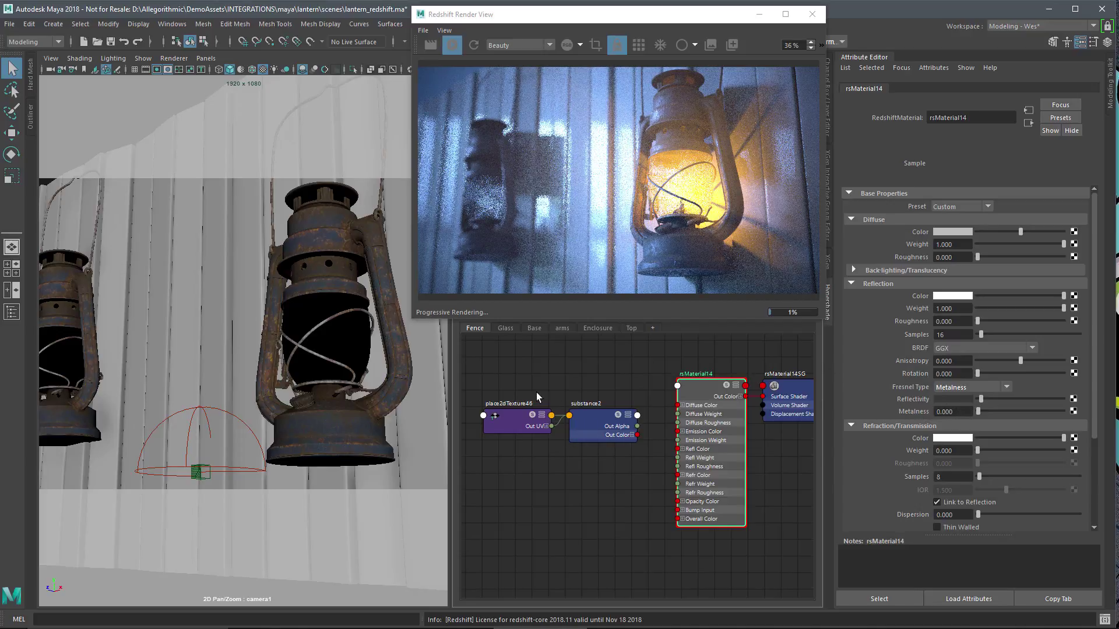
# Step: Expand the Substance node's automatic baking settings, try the custom folder option, and set the output cache back to Use Maya project folder
pyautogui.click(586, 417)
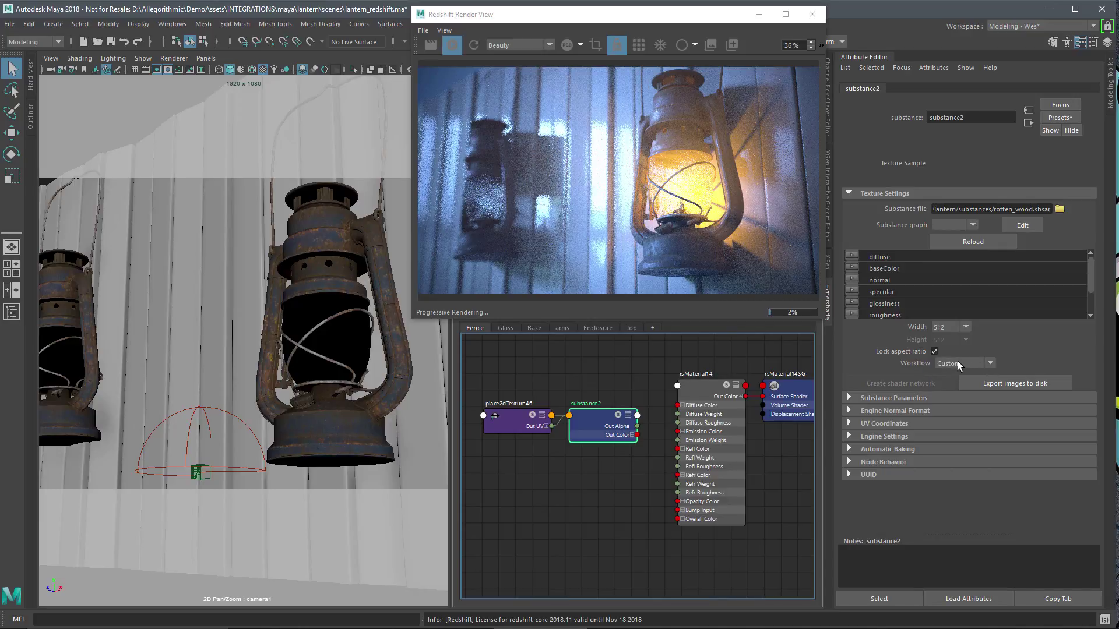
pyautogui.click(888, 448)
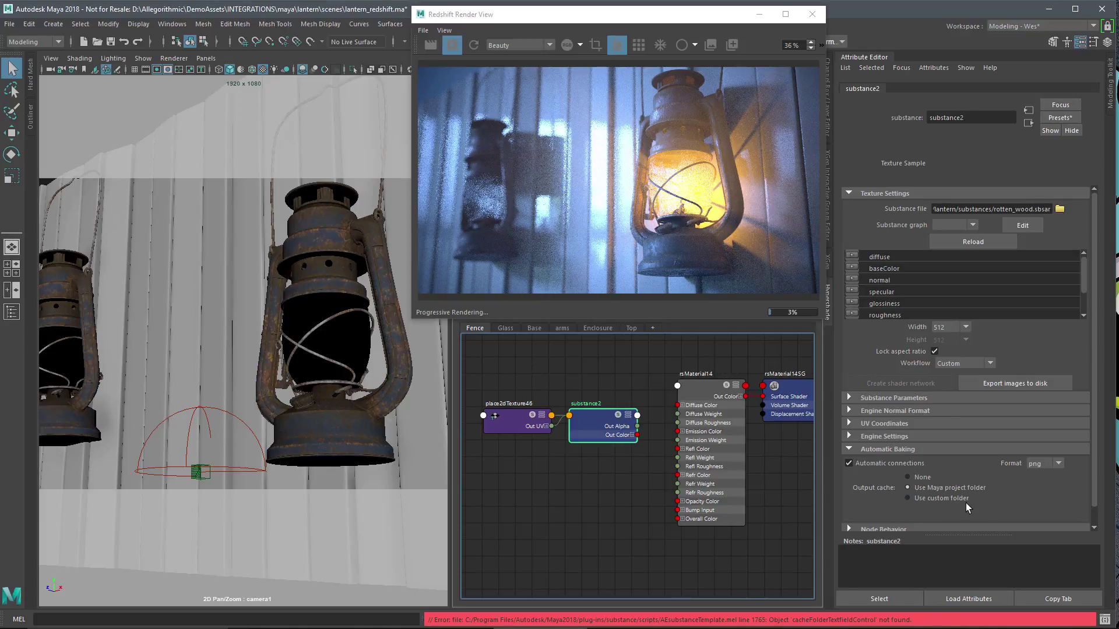
pyautogui.click(942, 498)
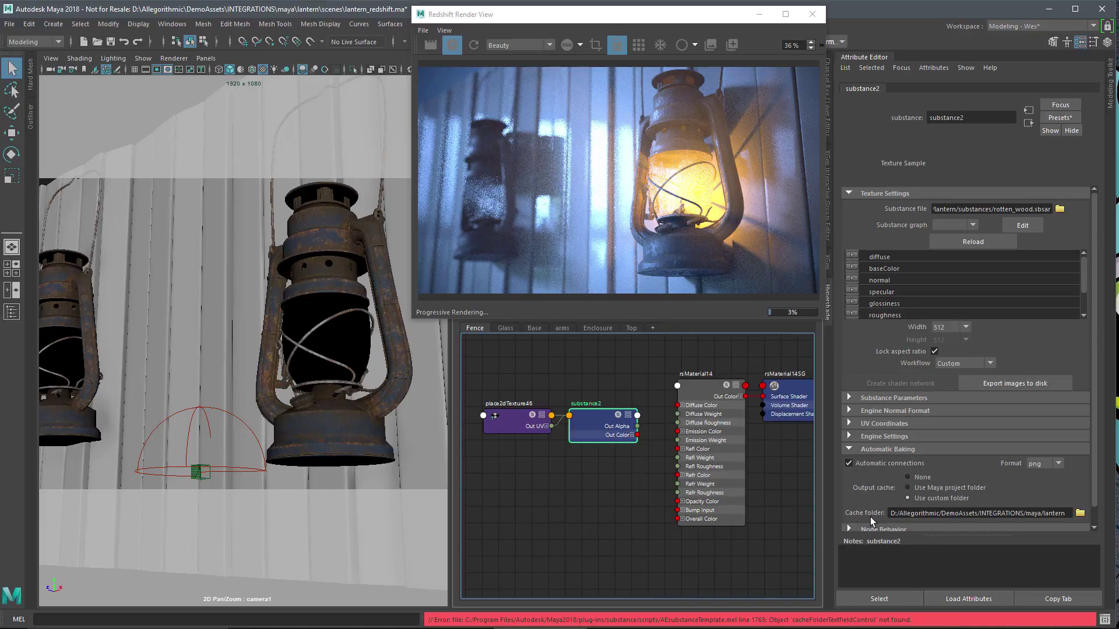
pyautogui.click(936, 488)
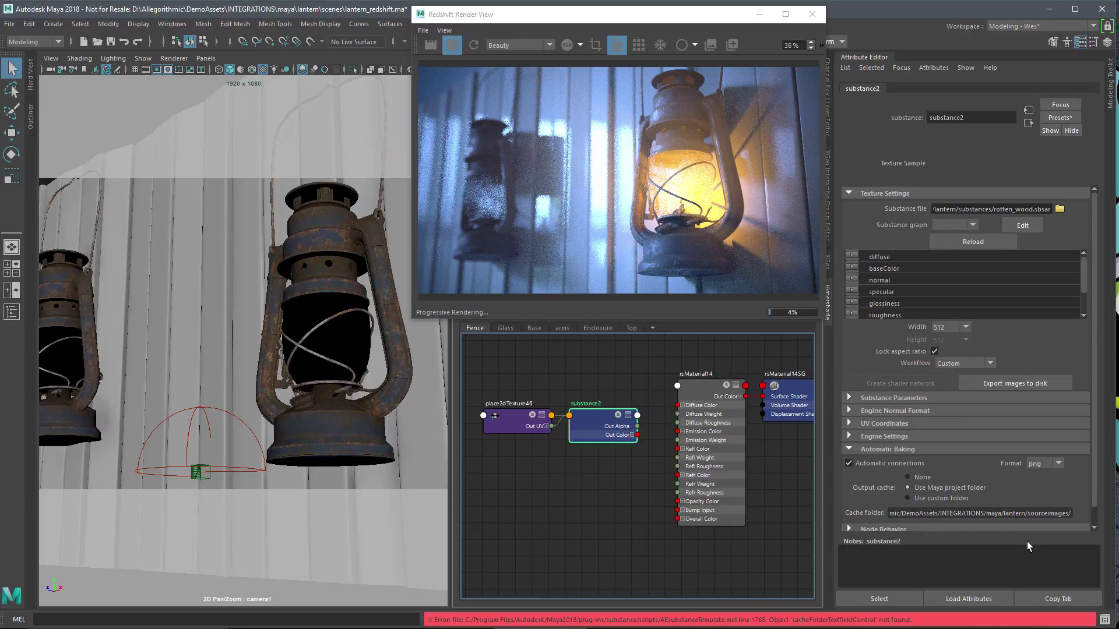
# Step: Move the Substance and placement nodes away from the material and generate the Substance's baseColor output
pyautogui.moveTo(568, 471); pyautogui.dragTo(630, 475, button='middle')
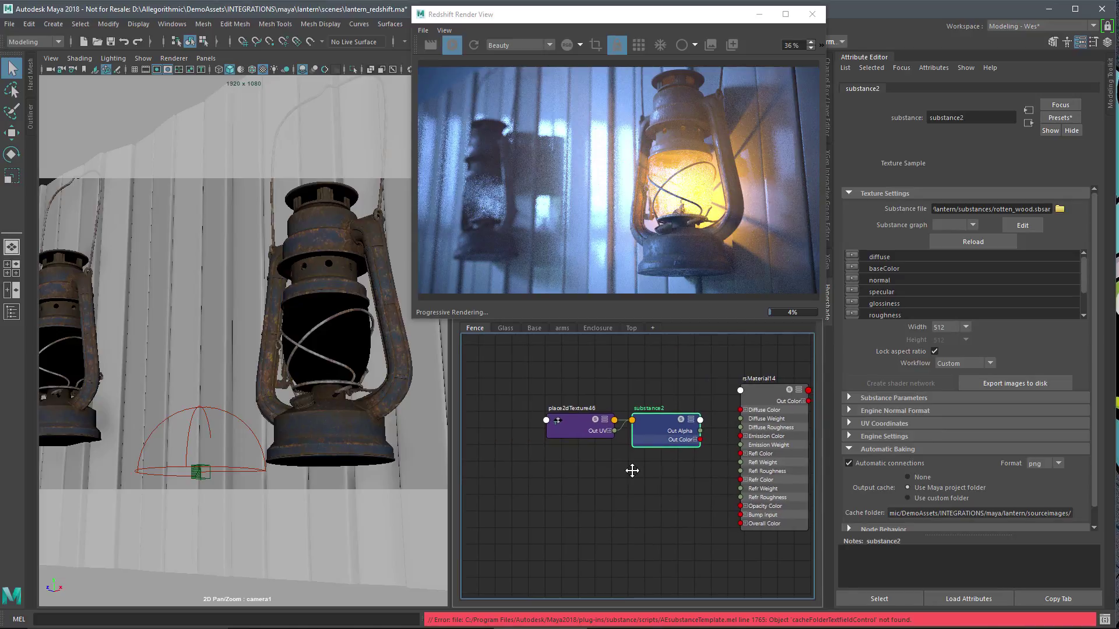
pyautogui.moveTo(602, 449); pyautogui.dragTo(575, 387)
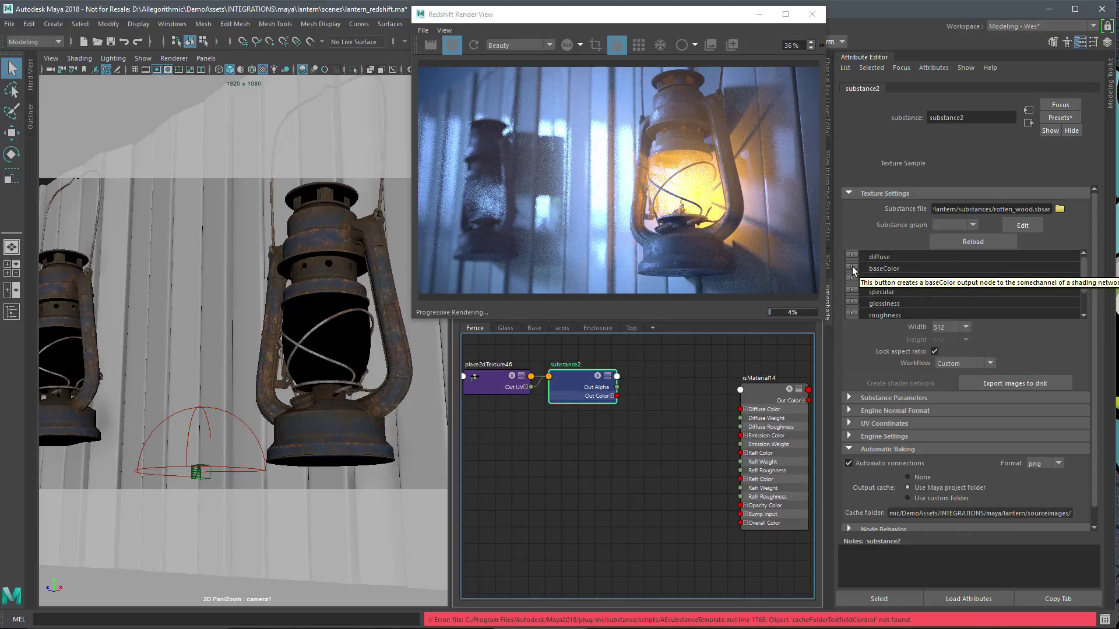
pyautogui.click(852, 267)
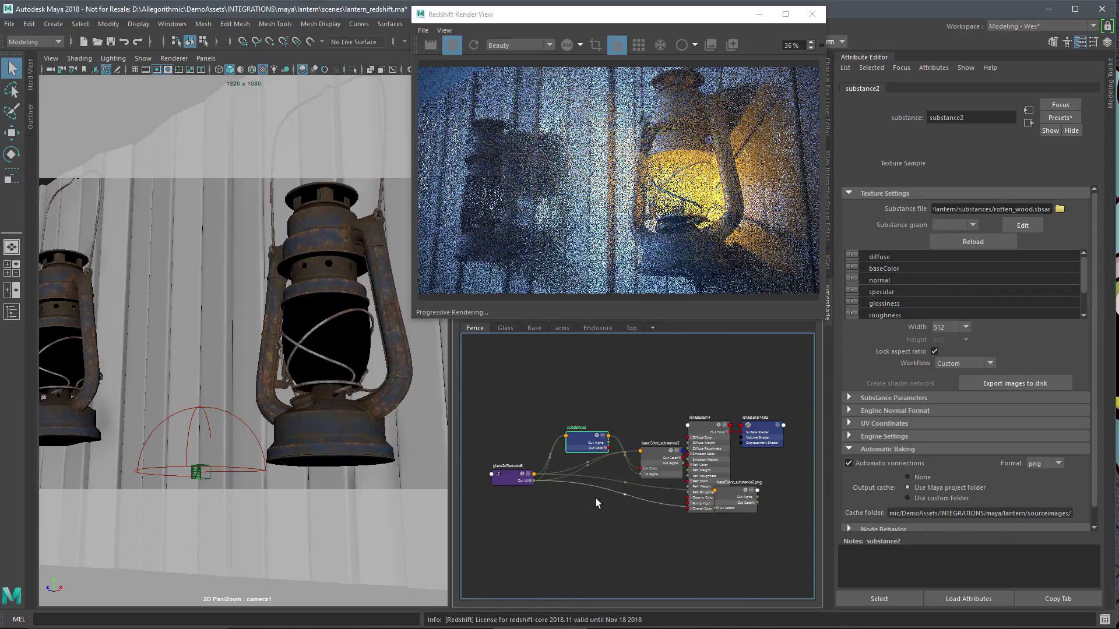
# Step: Rearrange the node graph so the baseColor output node and its baked PNG file node sit clear of the Redshift material
pyautogui.keyDown('alt'); pyautogui.moveTo(583, 468); pyautogui.dragTo(576, 481, button='right'); pyautogui.keyUp('alt')
pyautogui.moveTo(523, 483); pyautogui.dragTo(478, 480)
pyautogui.moveTo(639, 436); pyautogui.dragTo(543, 446)
pyautogui.moveTo(748, 474); pyautogui.dragTo(616, 407)
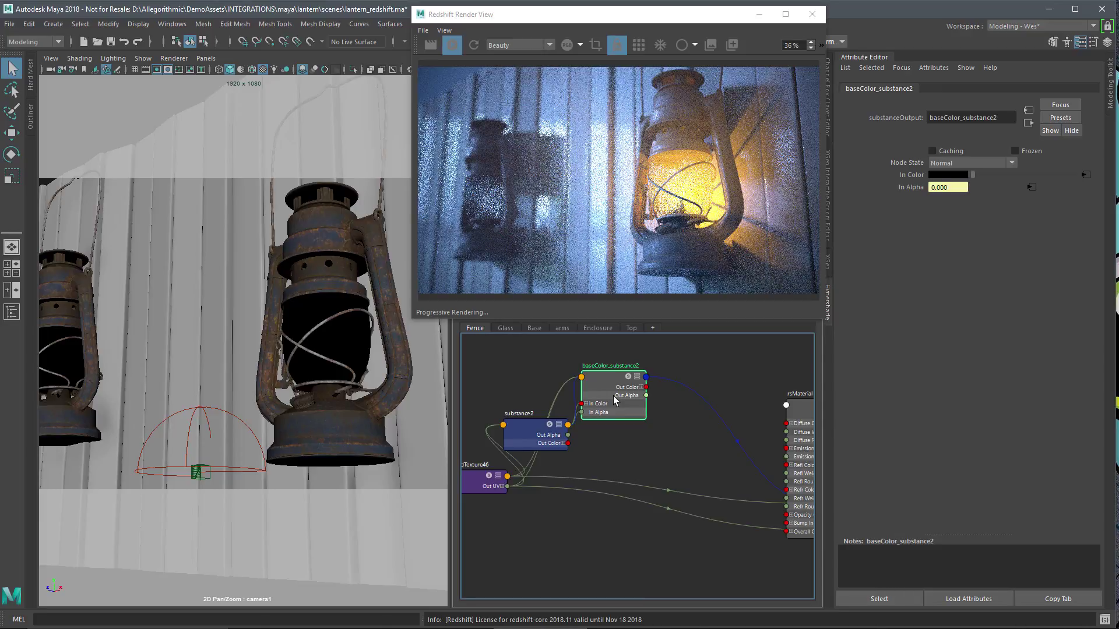
pyautogui.keyDown('alt'); pyautogui.moveTo(673, 513); pyautogui.dragTo(594, 477, button='middle'); pyautogui.keyUp('alt')
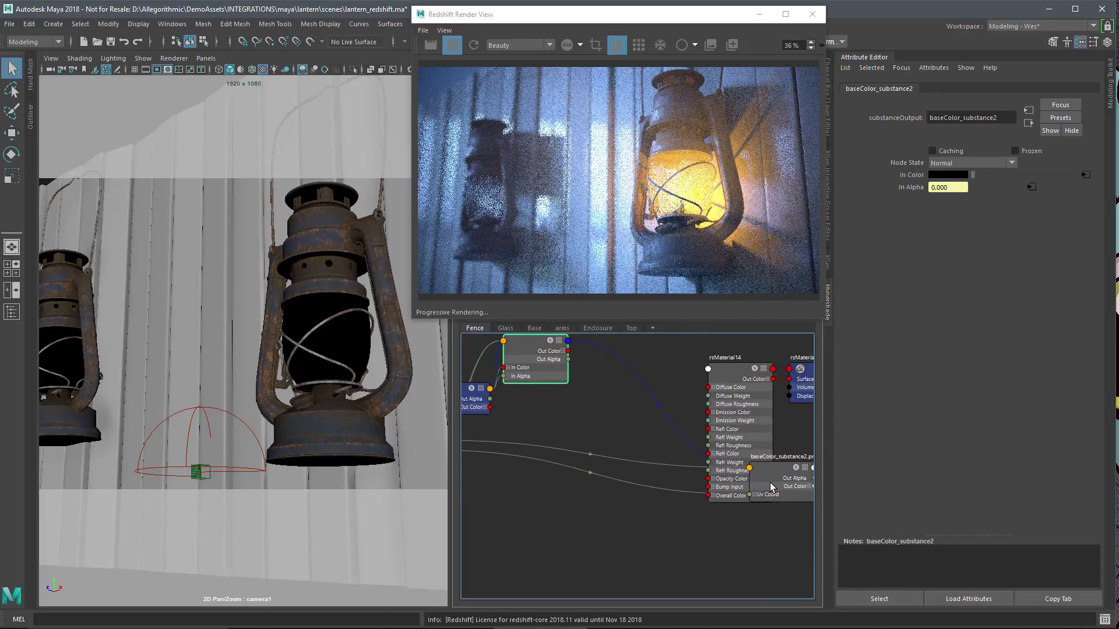
pyautogui.moveTo(770, 483); pyautogui.dragTo(595, 447)
pyautogui.scroll(1, 598, 457)
pyautogui.keyDown('alt'); pyautogui.moveTo(599, 458); pyautogui.dragTo(656, 480, button='middle'); pyautogui.keyUp('alt')
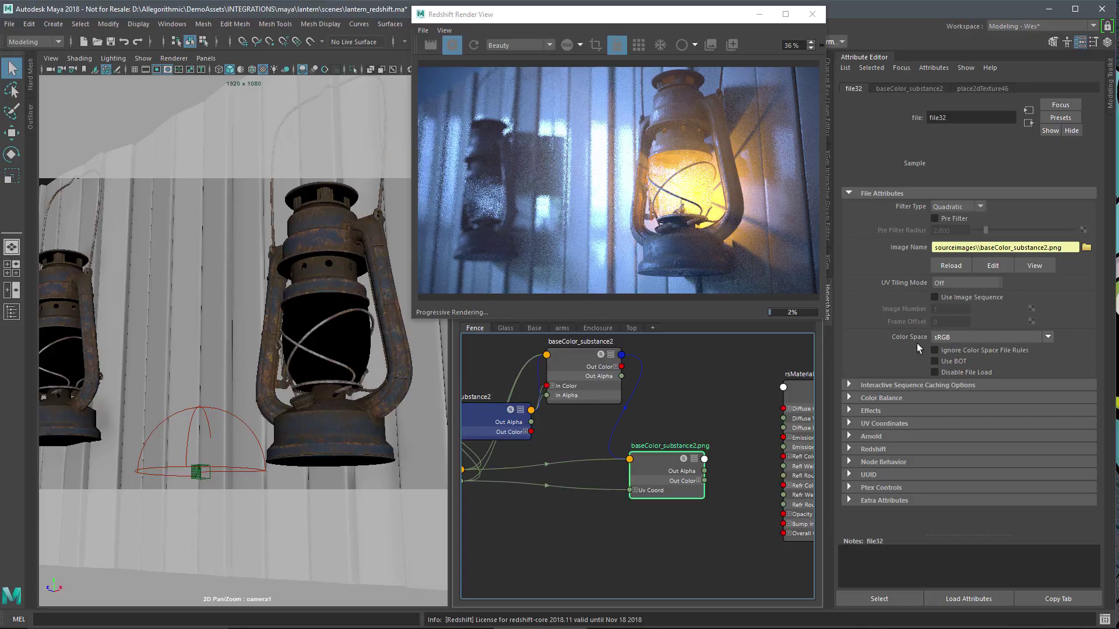
# Step: Connect the baseColor file node's Out Color to the Redshift material's Diffuse Color
pyautogui.keyDown('alt'); pyautogui.moveTo(671, 423); pyautogui.dragTo(577, 427, button='middle'); pyautogui.keyUp('alt')
pyautogui.scroll(2, 623, 440)
pyautogui.keyDown('alt'); pyautogui.moveTo(629, 462); pyautogui.dragTo(605, 442, button='middle'); pyautogui.keyUp('alt')
pyautogui.scroll(2, 605, 444)
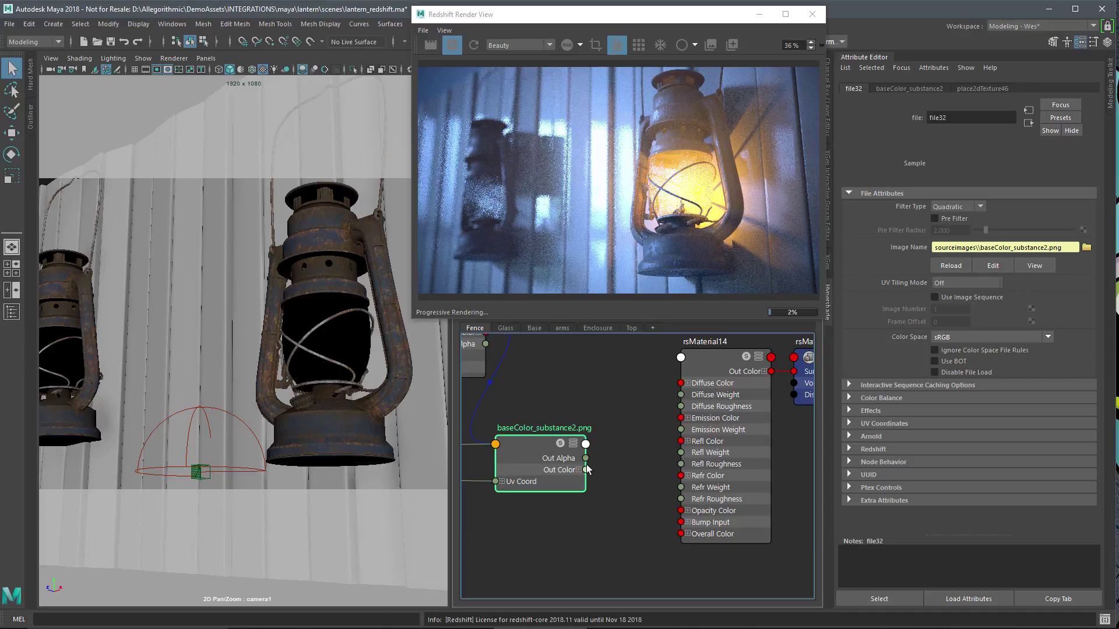
pyautogui.moveTo(586, 469); pyautogui.dragTo(667, 385)
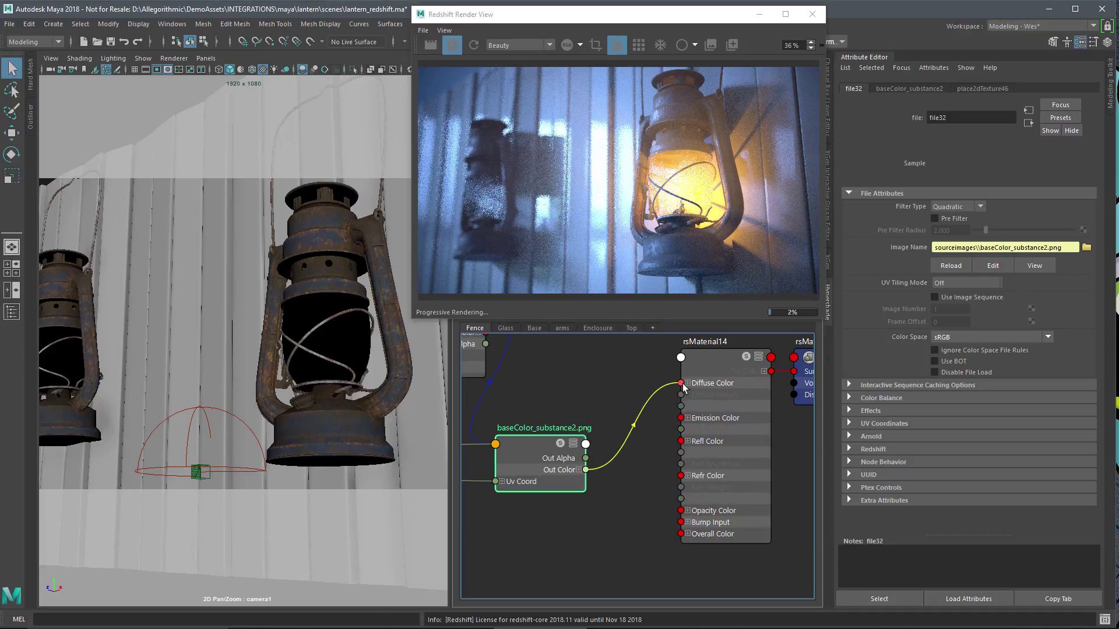
pyautogui.moveTo(683, 388); pyautogui.dragTo(681, 383)
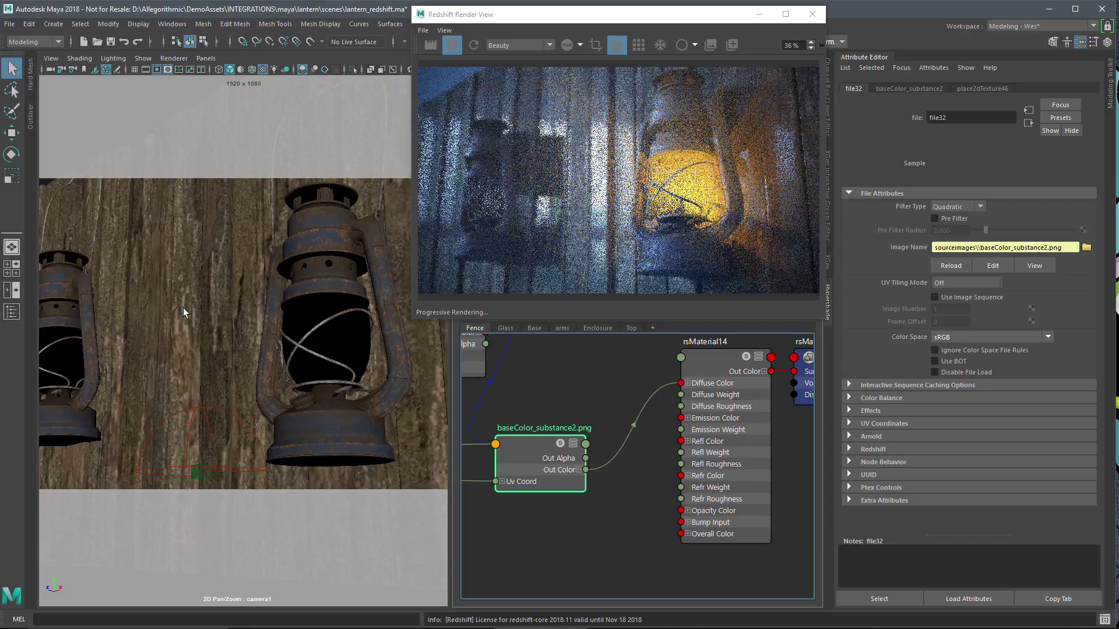
# Step: Shift the baseColor file node aside and set the rotten_wood Substance node's width to 2048
pyautogui.scroll(-2, 627, 472)
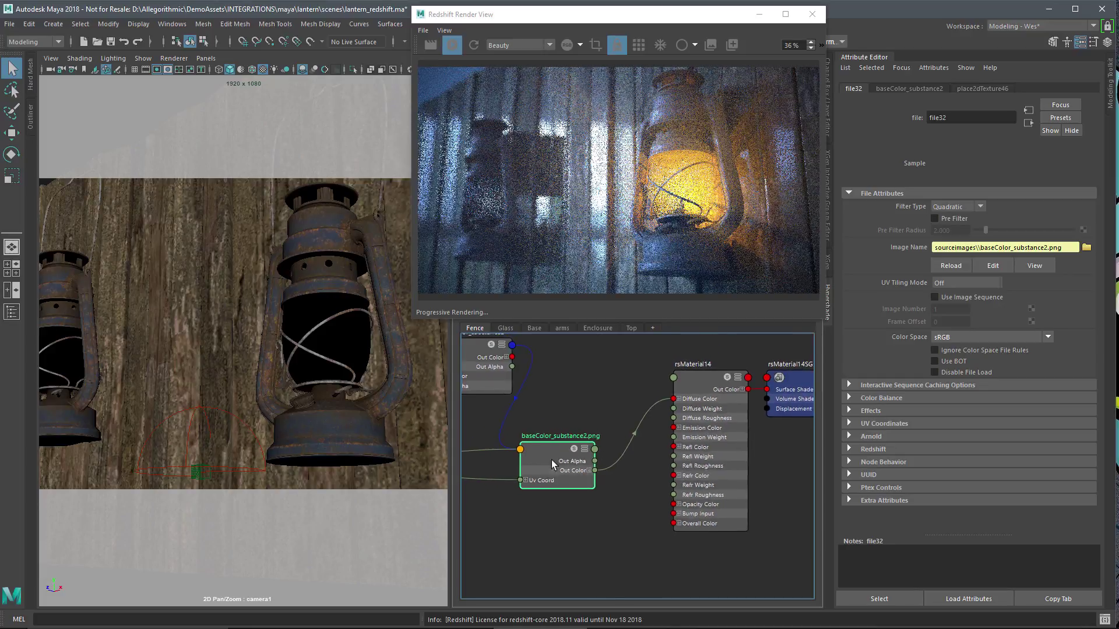
pyautogui.keyDown('alt'); pyautogui.moveTo(553, 464); pyautogui.dragTo(639, 469, button='middle'); pyautogui.keyUp('alt')
pyautogui.click(500, 420)
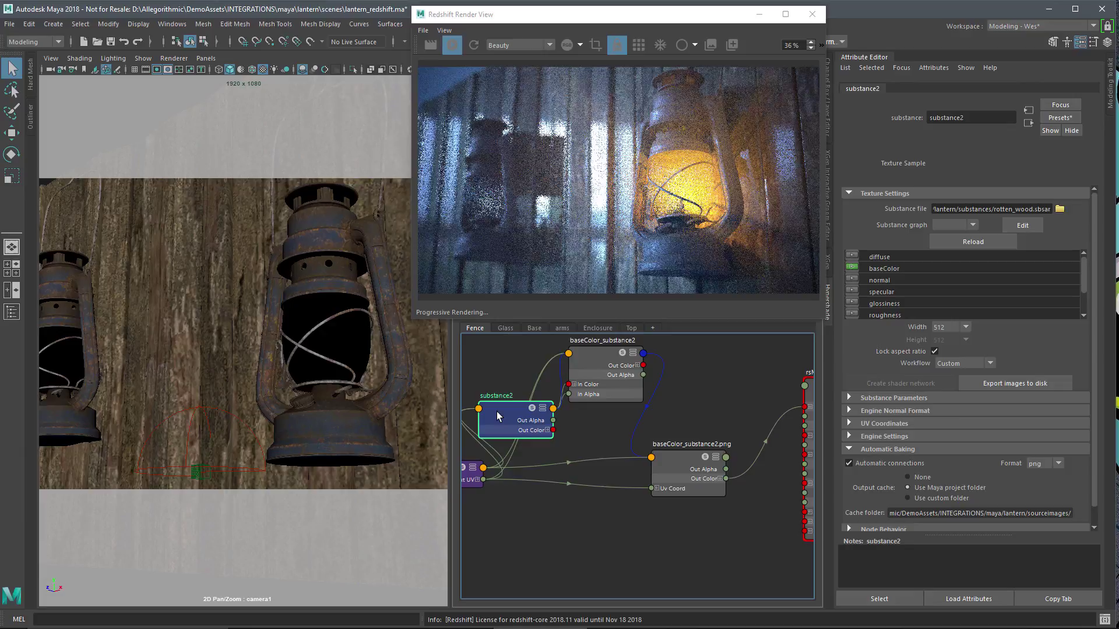
pyautogui.click(942, 328)
pyautogui.click(941, 409)
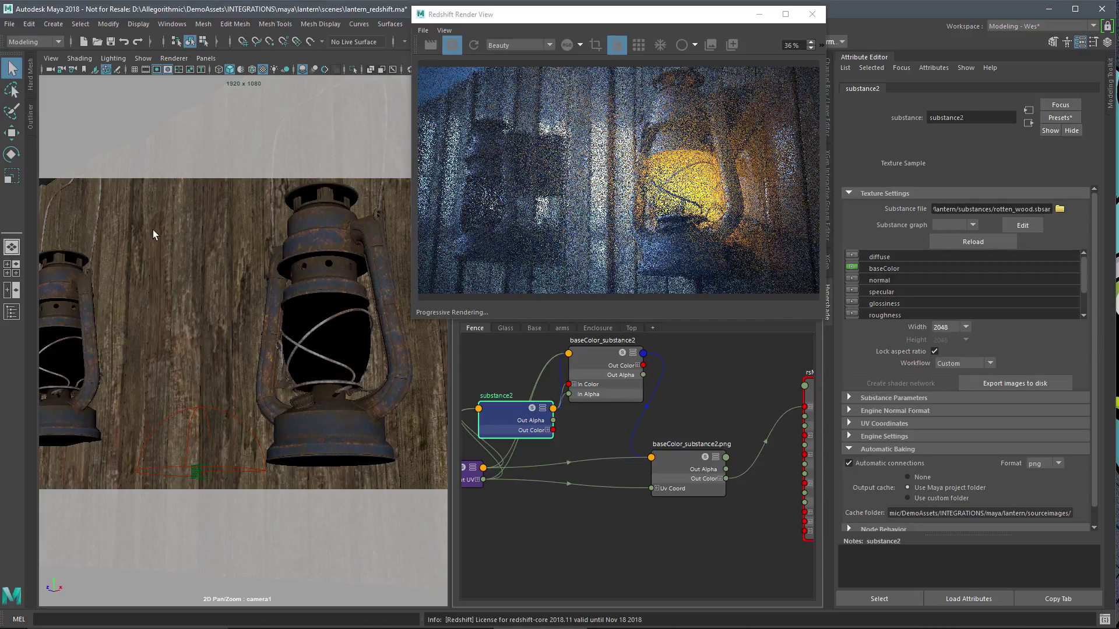
# Step: Generate the Substance's roughness output and place its baked PNG file node beside the Redshift material
pyautogui.keyDown('alt'); pyautogui.moveTo(695, 531); pyautogui.dragTo(615, 493, button='right'); pyautogui.keyUp('alt')
pyautogui.keyDown('alt'); pyautogui.moveTo(614, 493); pyautogui.dragTo(624, 445, button='middle'); pyautogui.keyUp('alt')
pyautogui.moveTo(530, 443); pyautogui.dragTo(485, 441)
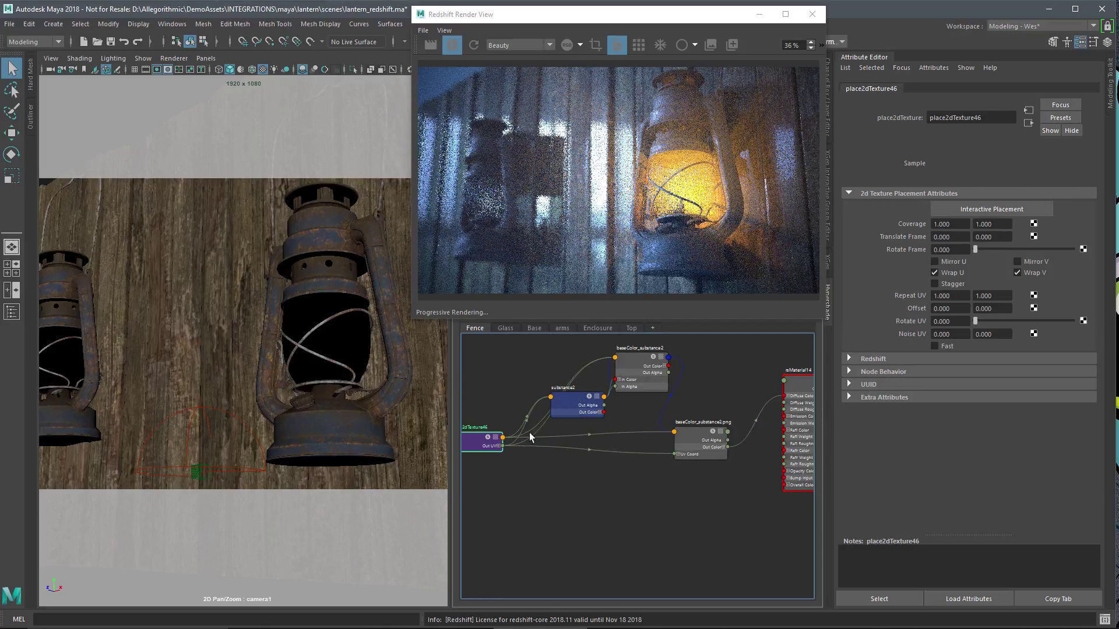
pyautogui.click(586, 404)
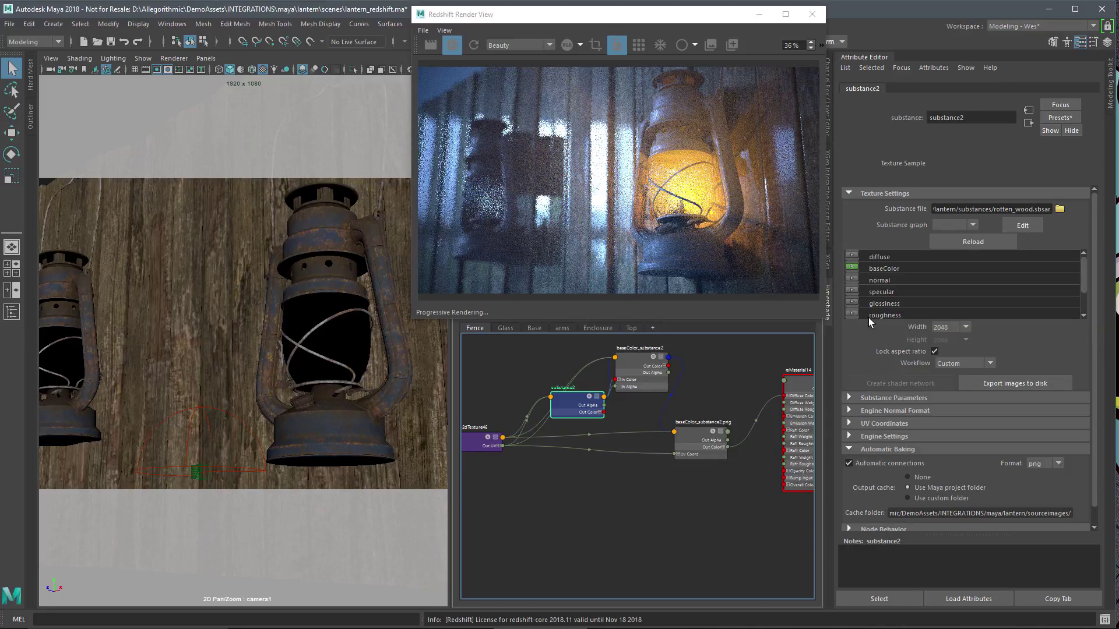
pyautogui.click(852, 313)
pyautogui.click(645, 525)
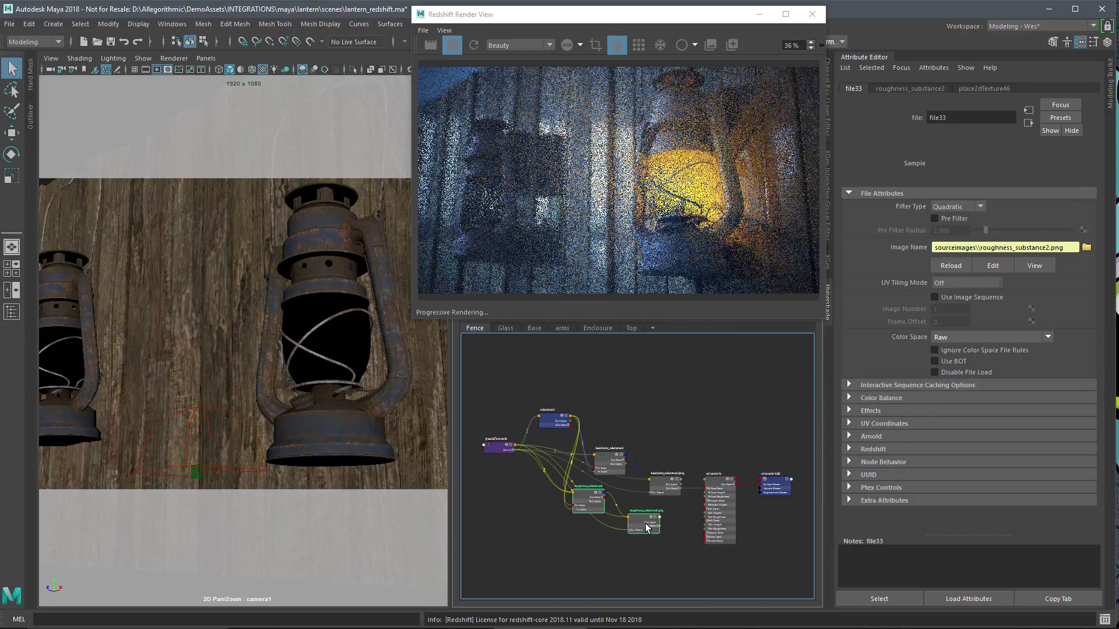
pyautogui.press('f')
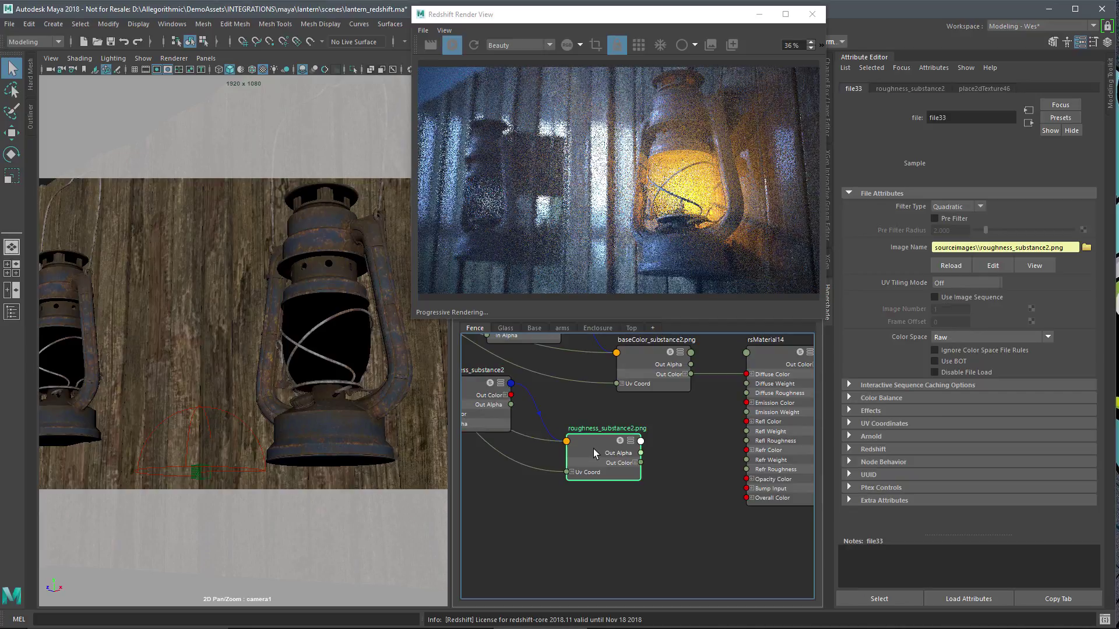
pyautogui.moveTo(593, 449); pyautogui.dragTo(616, 445)
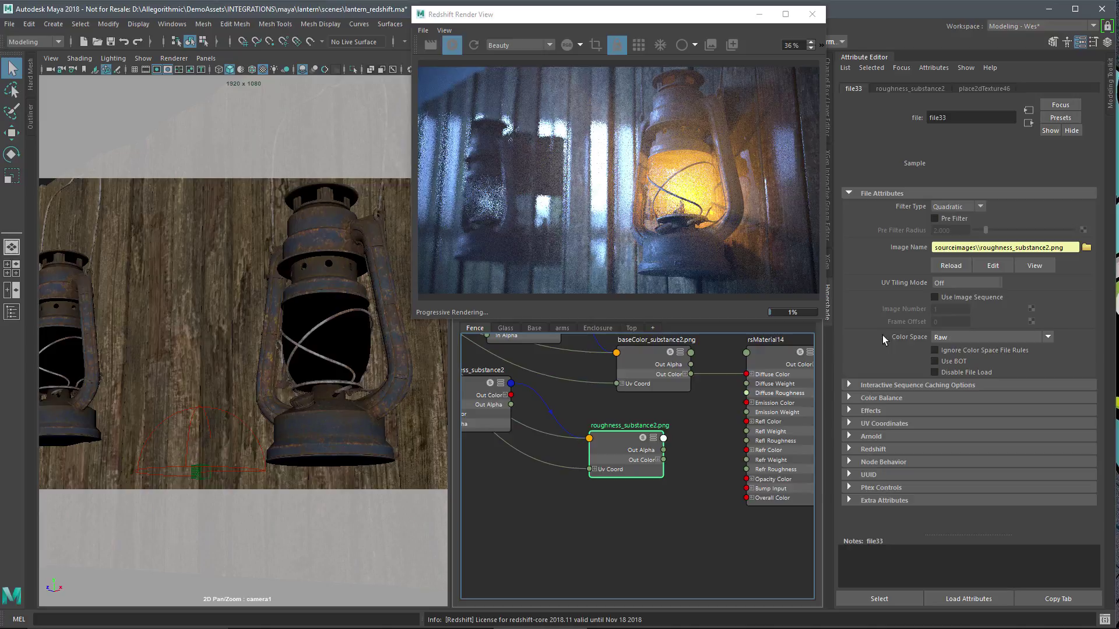
# Step: Enable Ignore Color Space File Rules on the roughness file node and connect its Out Alpha to the material's Refl Roughness
pyautogui.click(934, 350)
pyautogui.keyDown('alt'); pyautogui.moveTo(692, 440); pyautogui.dragTo(650, 434, button='middle'); pyautogui.keyUp('alt')
pyautogui.scroll(1, 651, 435)
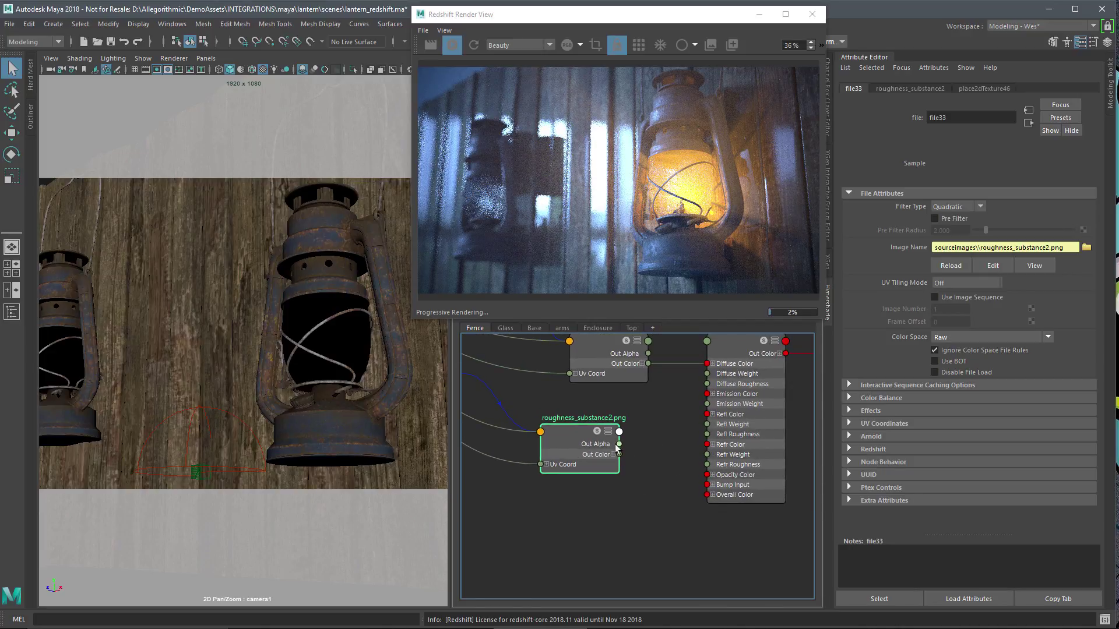
pyautogui.moveTo(617, 445); pyautogui.dragTo(706, 434)
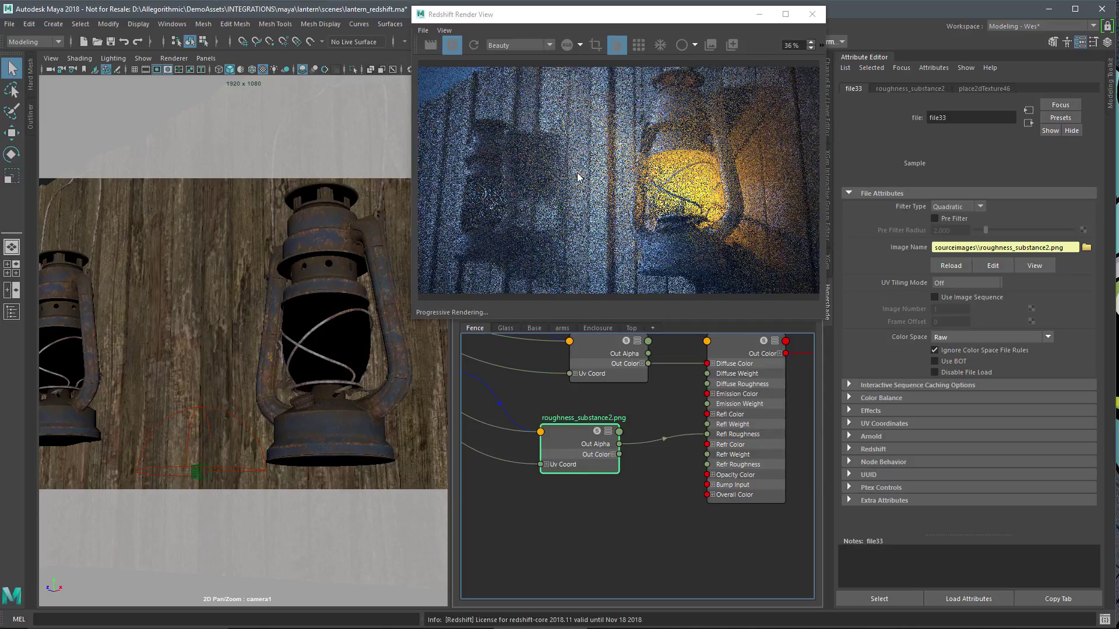
# Step: Align the roughness file node beneath the baseColor file node and collapse the Redshift material's Refraction/Transmission settings
pyautogui.scroll(-2, 593, 494)
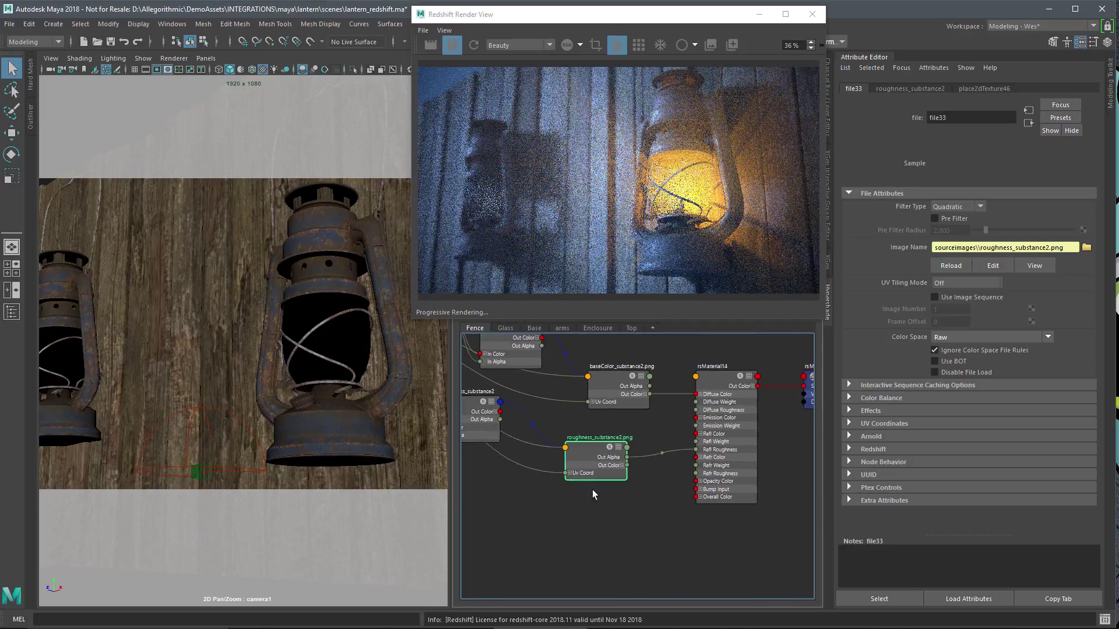
pyautogui.keyDown('alt'); pyautogui.moveTo(594, 494); pyautogui.dragTo(644, 514, button='middle'); pyautogui.keyUp('alt')
pyautogui.moveTo(638, 490); pyautogui.dragTo(659, 482)
pyautogui.keyDown('alt'); pyautogui.moveTo(666, 437); pyautogui.dragTo(628, 419, button='middle'); pyautogui.keyUp('alt')
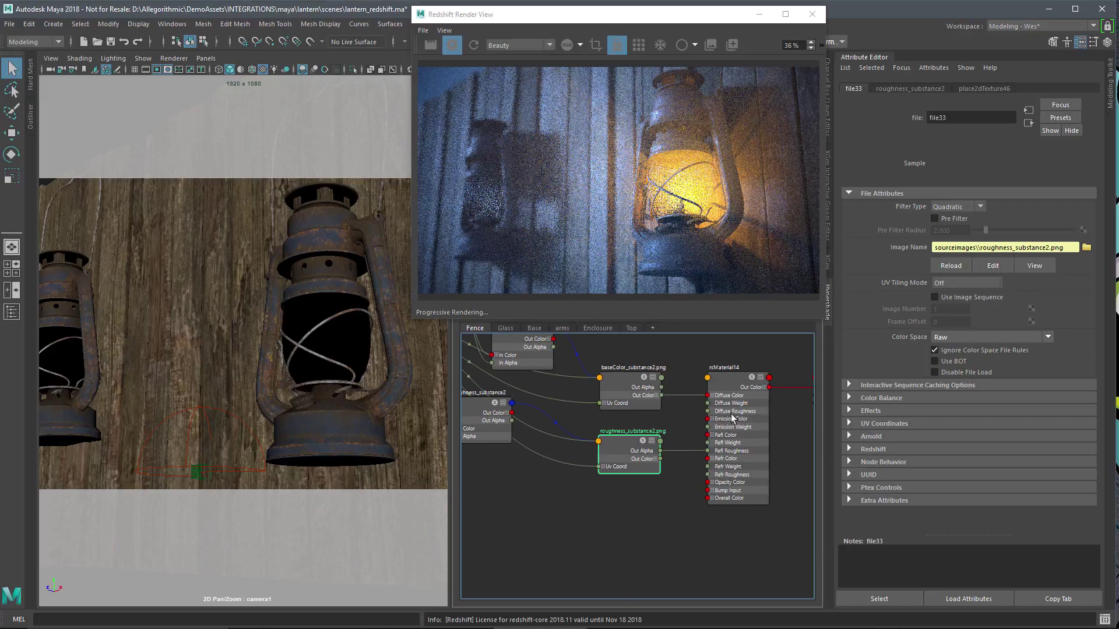
pyautogui.click(732, 382)
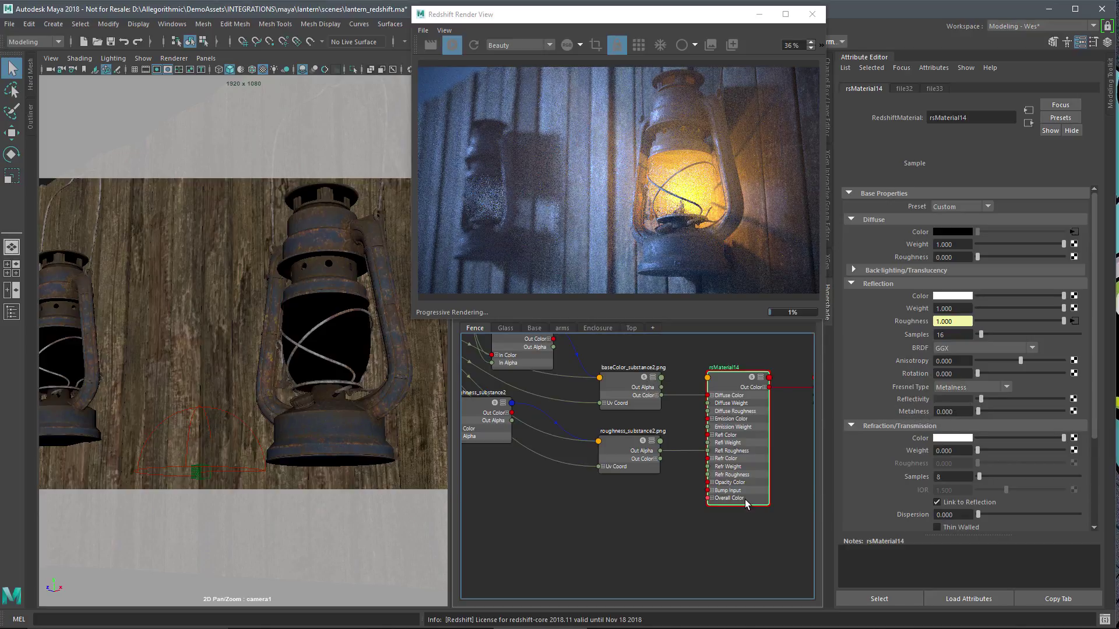
pyautogui.click(851, 426)
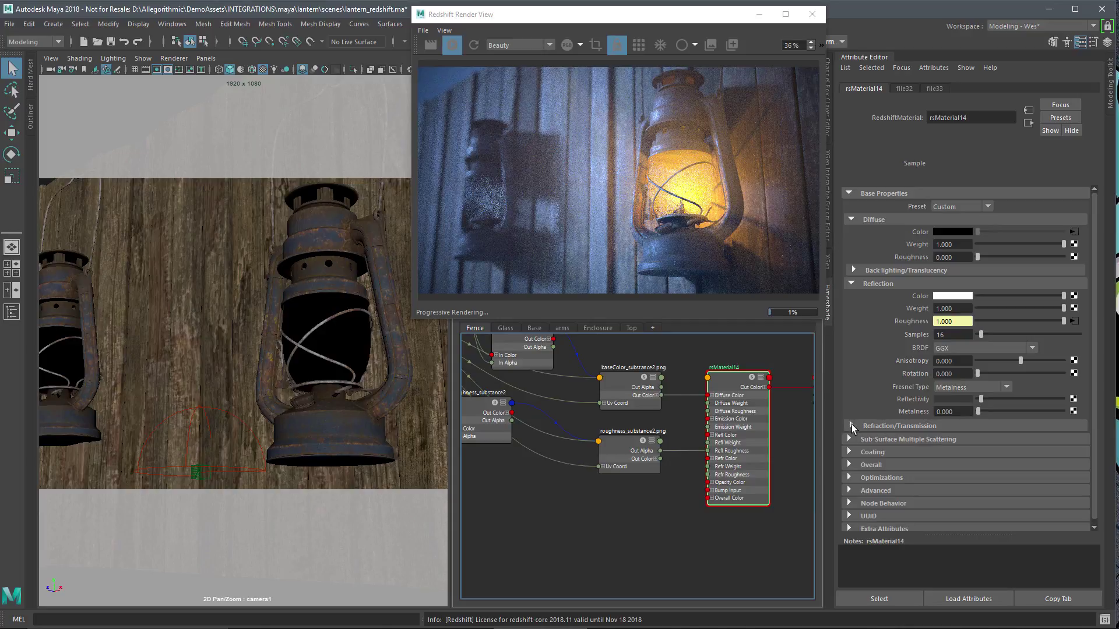
# Step: Generate the Substance's normal output and place its output node and baked PNG file node below the roughness nodes
pyautogui.keyDown('alt'); pyautogui.moveTo(657, 480); pyautogui.dragTo(706, 516, button='middle'); pyautogui.keyUp('alt')
pyautogui.keyDown('alt'); pyautogui.moveTo(706, 517); pyautogui.dragTo(610, 507, button='right'); pyautogui.keyUp('alt')
pyautogui.keyDown('alt'); pyautogui.moveTo(596, 517); pyautogui.dragTo(649, 509, button='middle'); pyautogui.keyUp('alt')
pyautogui.keyDown('alt'); pyautogui.moveTo(648, 512); pyautogui.dragTo(618, 501, button='right'); pyautogui.keyUp('alt')
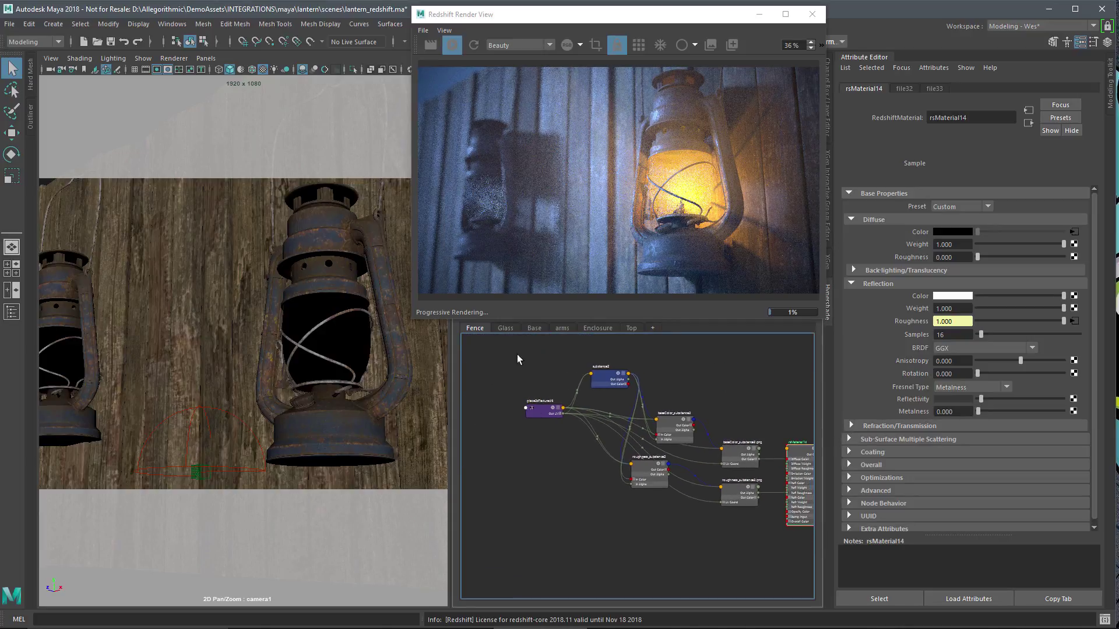
pyautogui.moveTo(510, 345); pyautogui.dragTo(593, 426)
pyautogui.keyDown('alt'); pyautogui.moveTo(664, 455); pyautogui.dragTo(606, 379, button='middle'); pyautogui.keyUp('alt')
pyautogui.keyDown('alt'); pyautogui.moveTo(606, 466); pyautogui.dragTo(631, 494, button='right'); pyautogui.keyUp('alt')
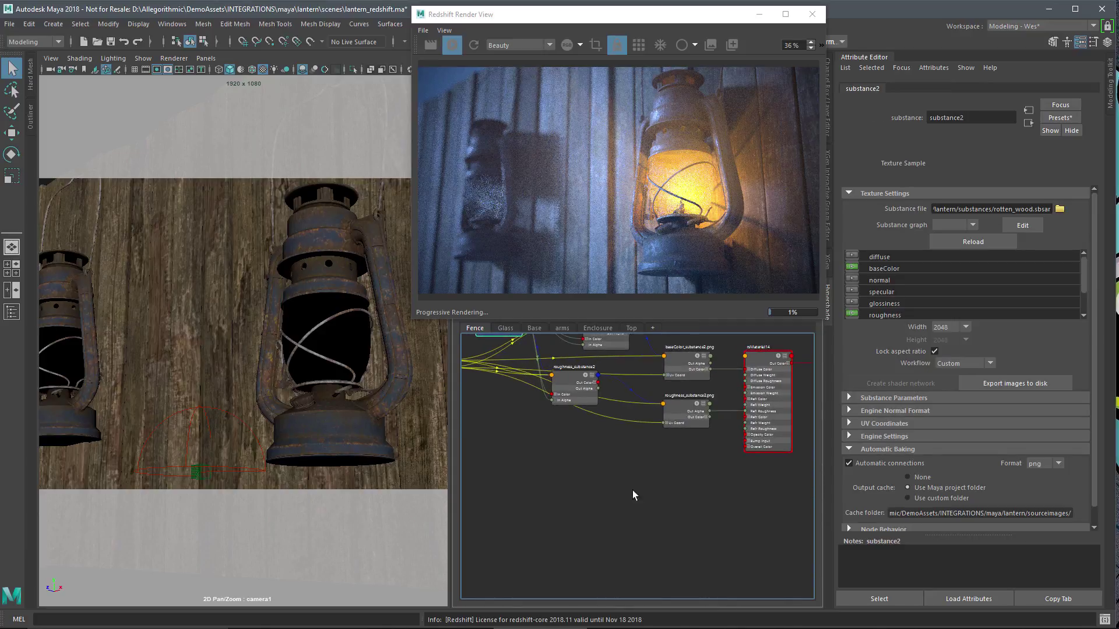
pyautogui.keyDown('alt'); pyautogui.moveTo(604, 472); pyautogui.dragTo(642, 511, button='middle'); pyautogui.keyUp('alt')
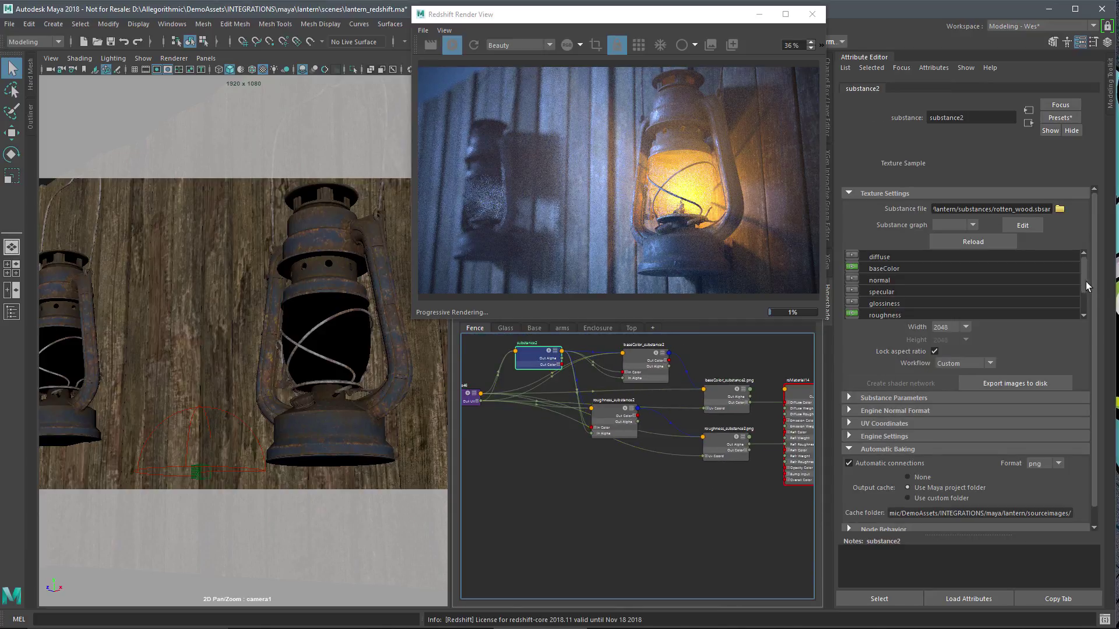
pyautogui.moveTo(1083, 282)
pyautogui.mouseDown()
pyautogui.moveTo(1084, 300)
pyautogui.moveTo(1084, 277)
pyautogui.mouseUp()
pyautogui.moveTo(687, 360); pyautogui.dragTo(660, 556)
pyautogui.keyDown('alt'); pyautogui.moveTo(660, 494); pyautogui.dragTo(664, 443, button='middle'); pyautogui.keyUp('alt')
pyautogui.scroll(7, 676, 529)
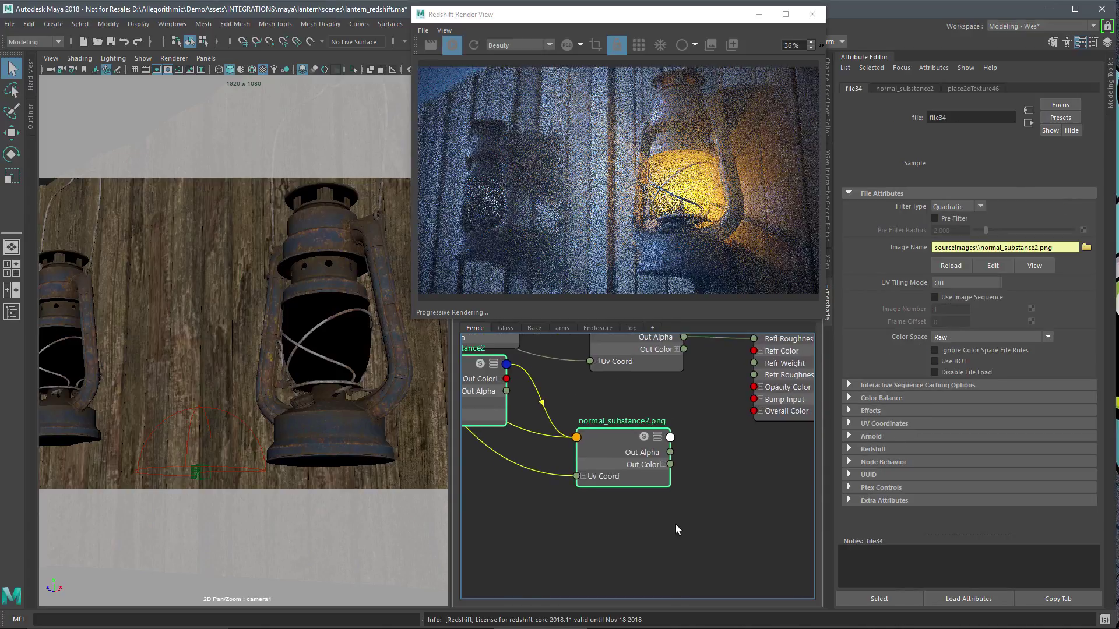
pyautogui.click(622, 457)
# Step: Open the Create Node window from the empty graph area beside the normal file node and enlarge it
pyautogui.keyDown('alt'); pyautogui.moveTo(732, 500); pyautogui.dragTo(636, 514, button='middle'); pyautogui.keyUp('alt')
pyautogui.scroll(-2, 662, 522)
pyautogui.click(660, 496)
pyautogui.press('Tab')
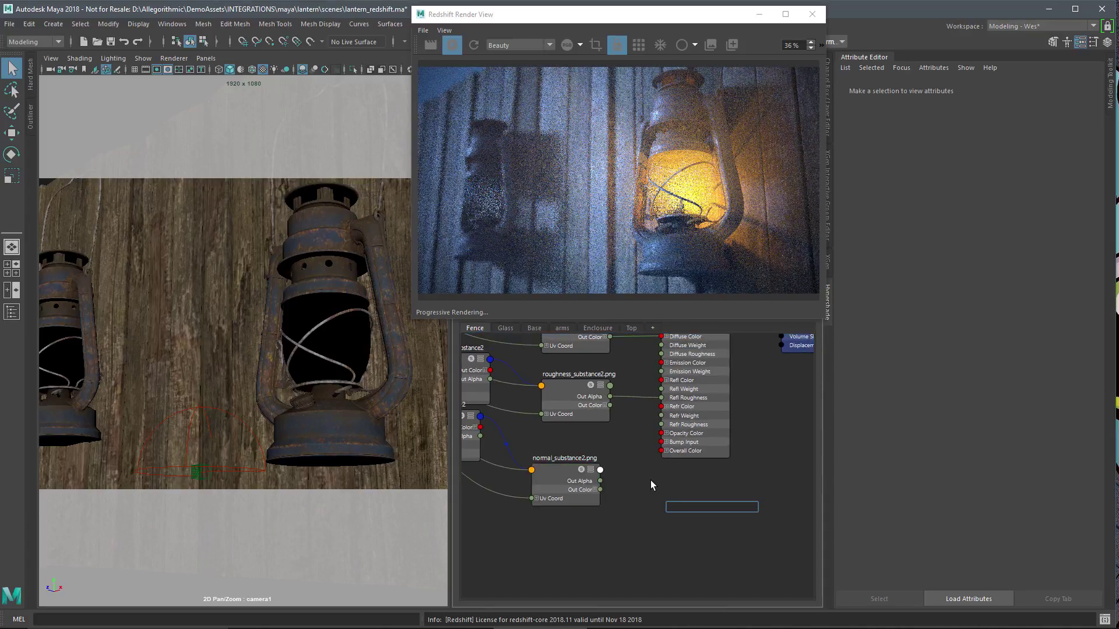
pyautogui.rightClick(651, 480)
pyautogui.click(645, 438)
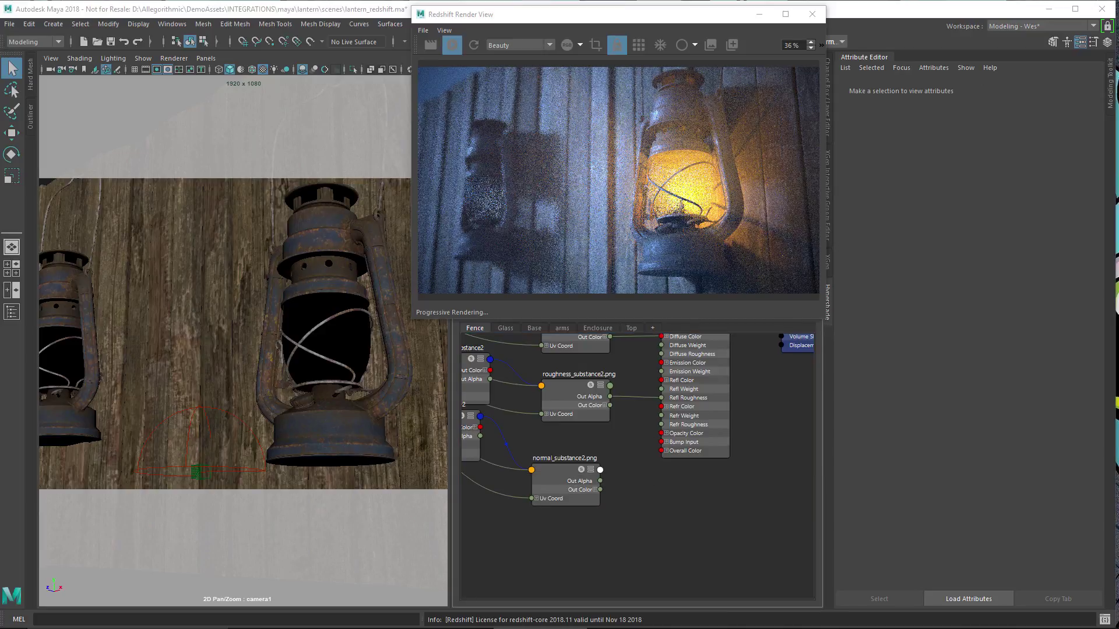
pyautogui.moveTo(624, 222); pyautogui.dragTo(694, 136)
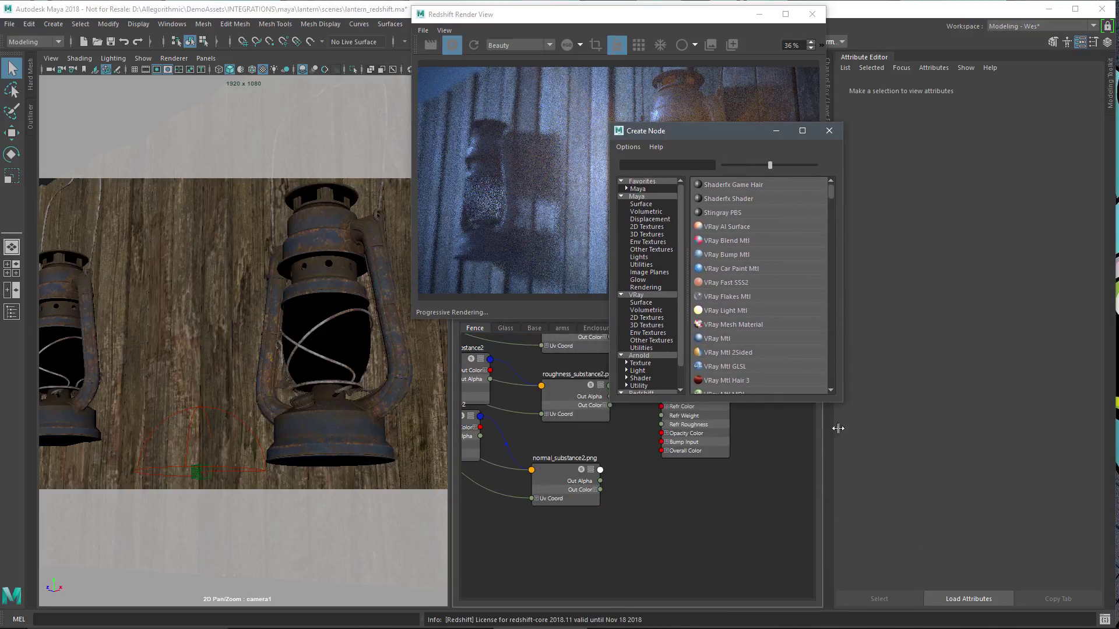
pyautogui.moveTo(845, 406); pyautogui.dragTo(947, 501)
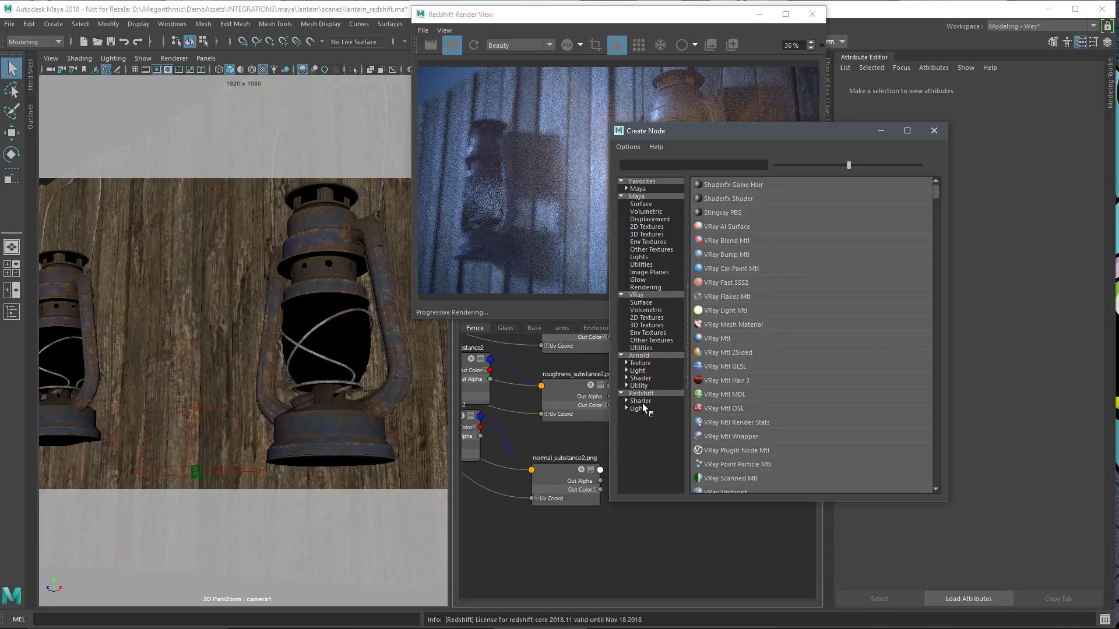
# Step: Create a RedshiftBumpMap node from the Redshift shader utilities and close the Create Node window
pyautogui.click(640, 401)
pyautogui.click(644, 416)
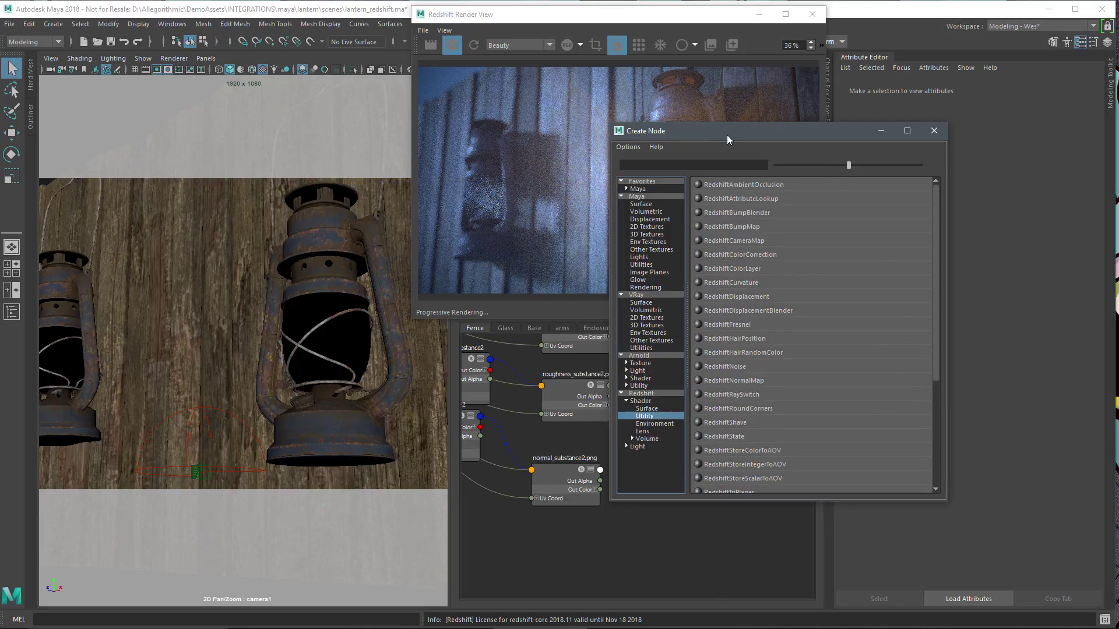
pyautogui.moveTo(727, 135); pyautogui.dragTo(231, 106)
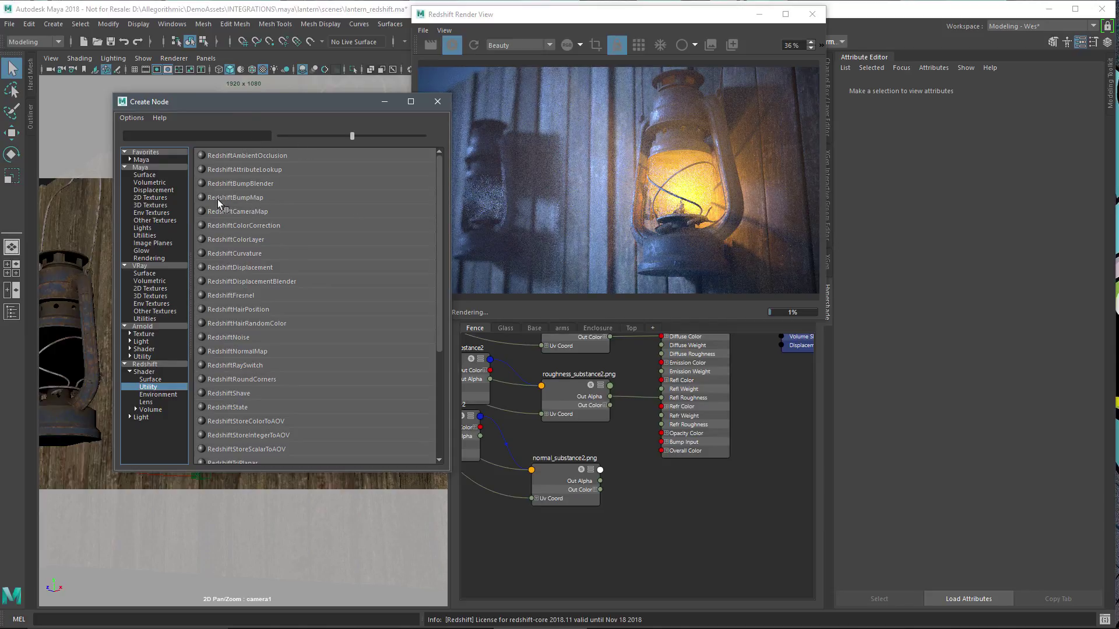
pyautogui.click(242, 197)
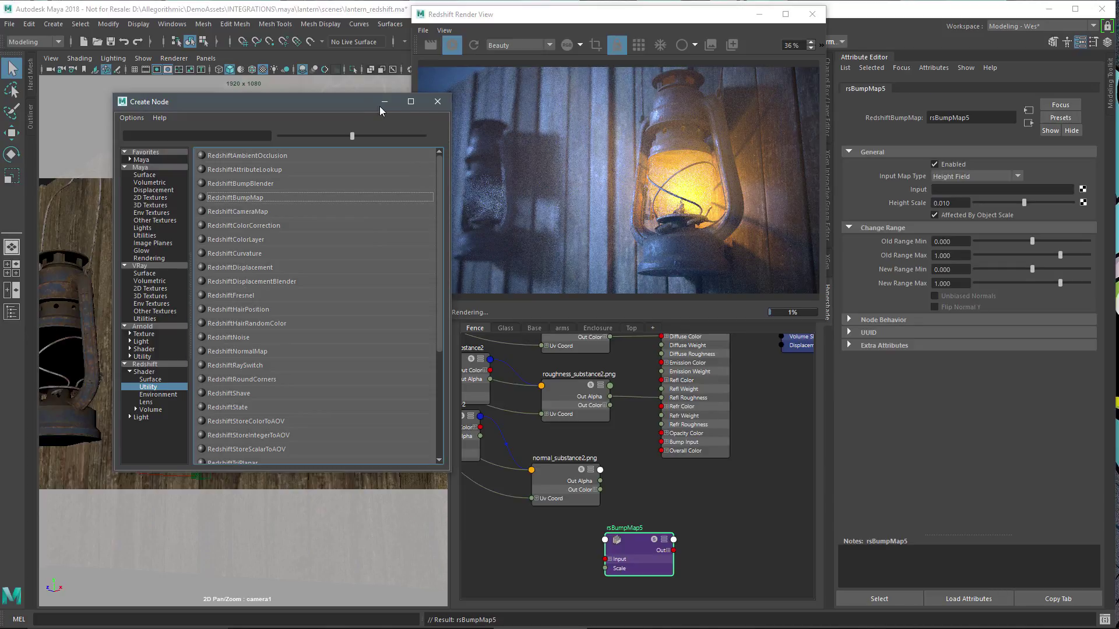
pyautogui.click(437, 101)
# Step: Position the bump map node beside the normal file node and set its input map type to Tangent-Space Normal
pyautogui.keyDown('alt'); pyautogui.moveTo(630, 543); pyautogui.dragTo(634, 485, button='middle'); pyautogui.keyUp('alt')
pyautogui.moveTo(634, 485); pyautogui.dragTo(663, 474)
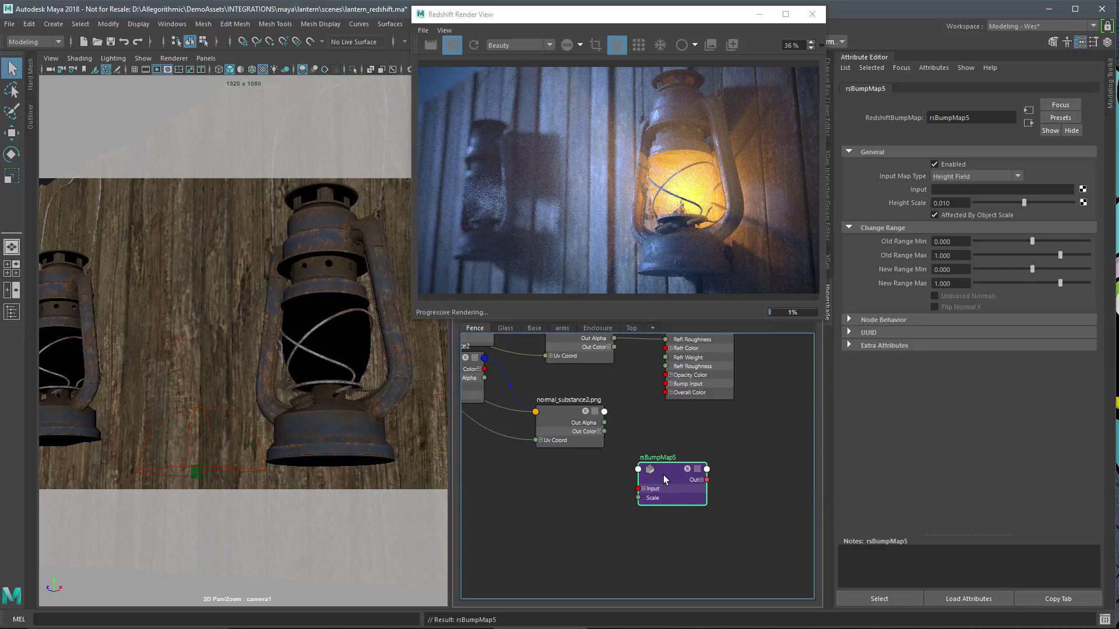
pyautogui.click(953, 177)
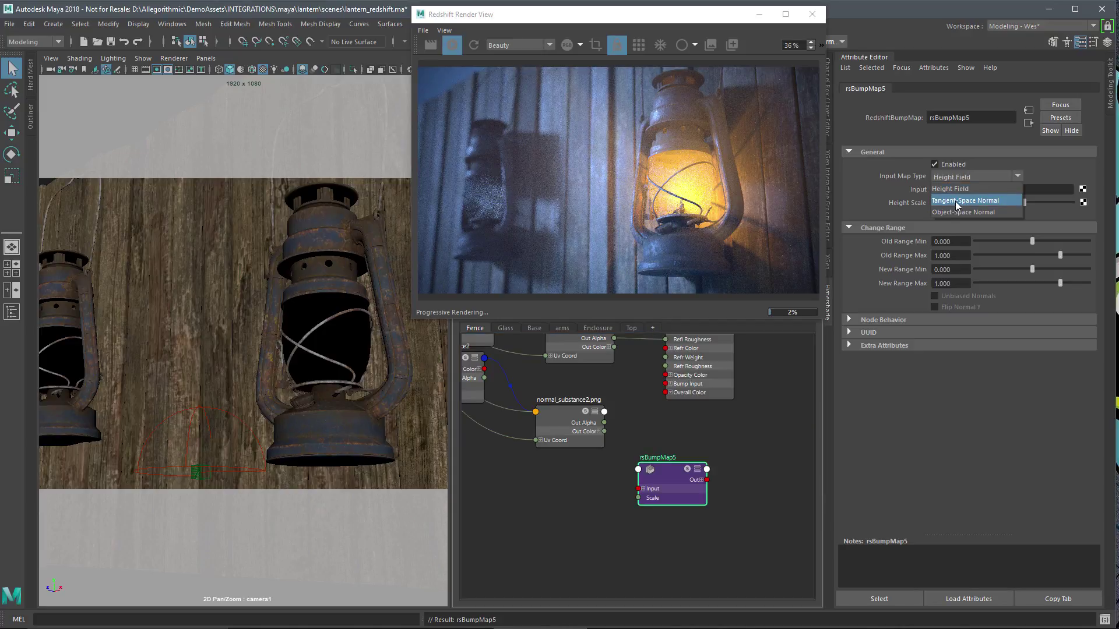
pyautogui.click(955, 201)
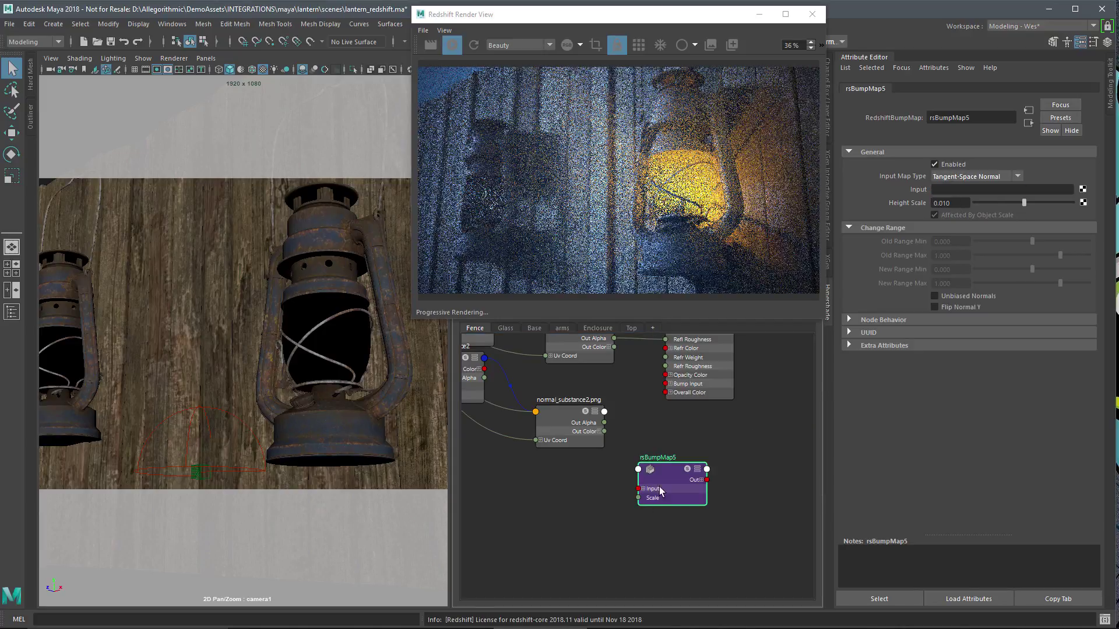
# Step: Connect the normal file node's Out Color to the bump map's Input, and the bump map's Out to the material's Bump Input
pyautogui.scroll(1, 669, 485)
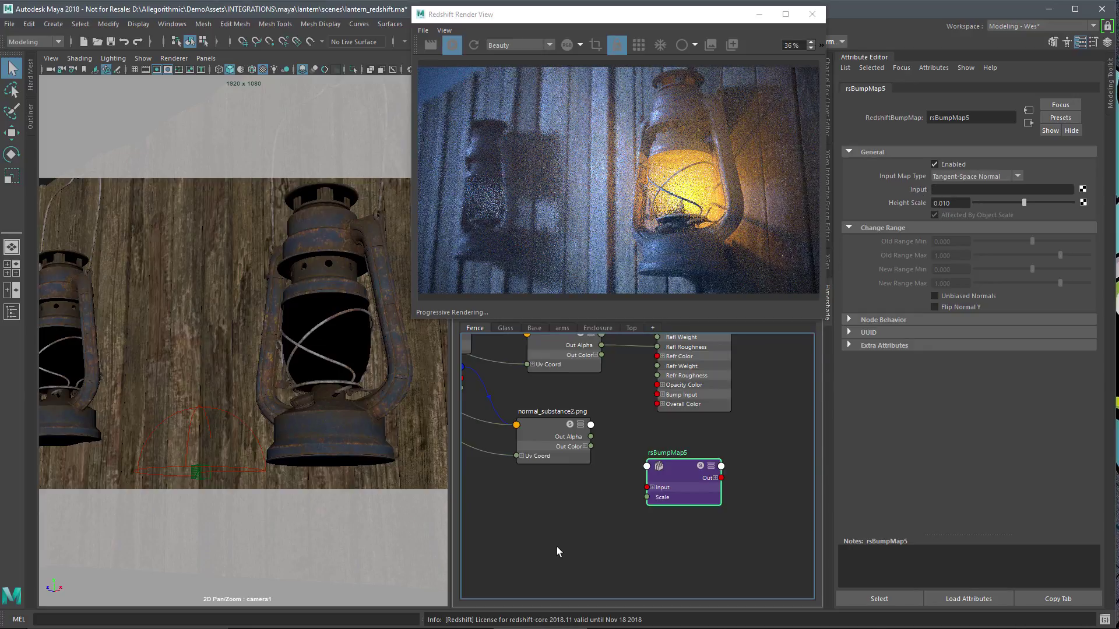
pyautogui.moveTo(545, 432); pyautogui.dragTo(903, 188, button='middle')
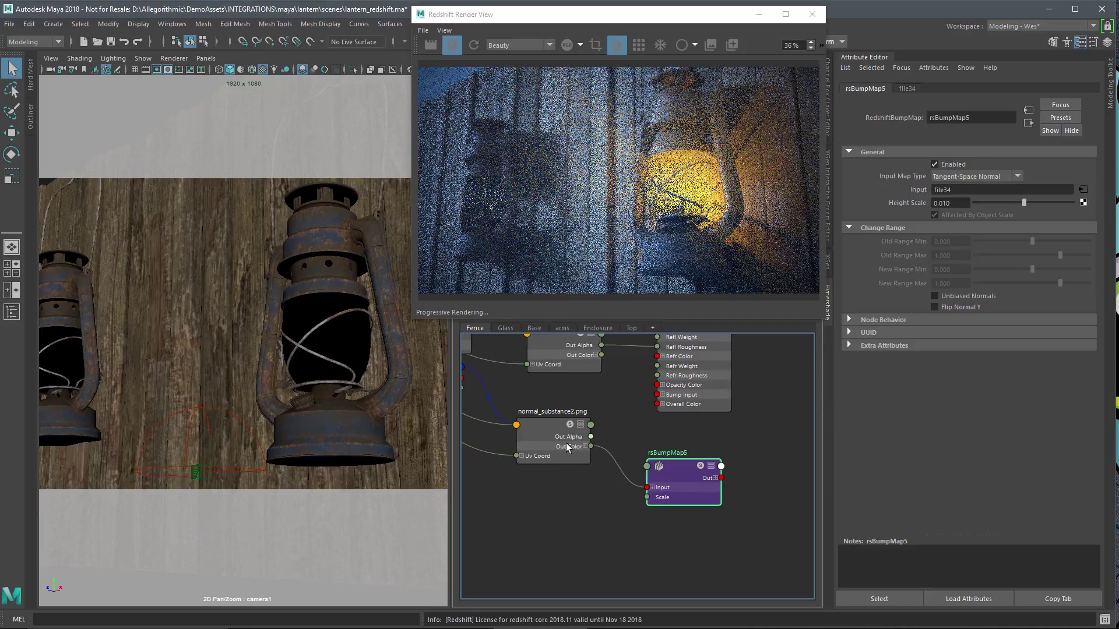
pyautogui.keyDown('alt'); pyautogui.moveTo(657, 513); pyautogui.dragTo(578, 573, button='middle'); pyautogui.keyUp('alt')
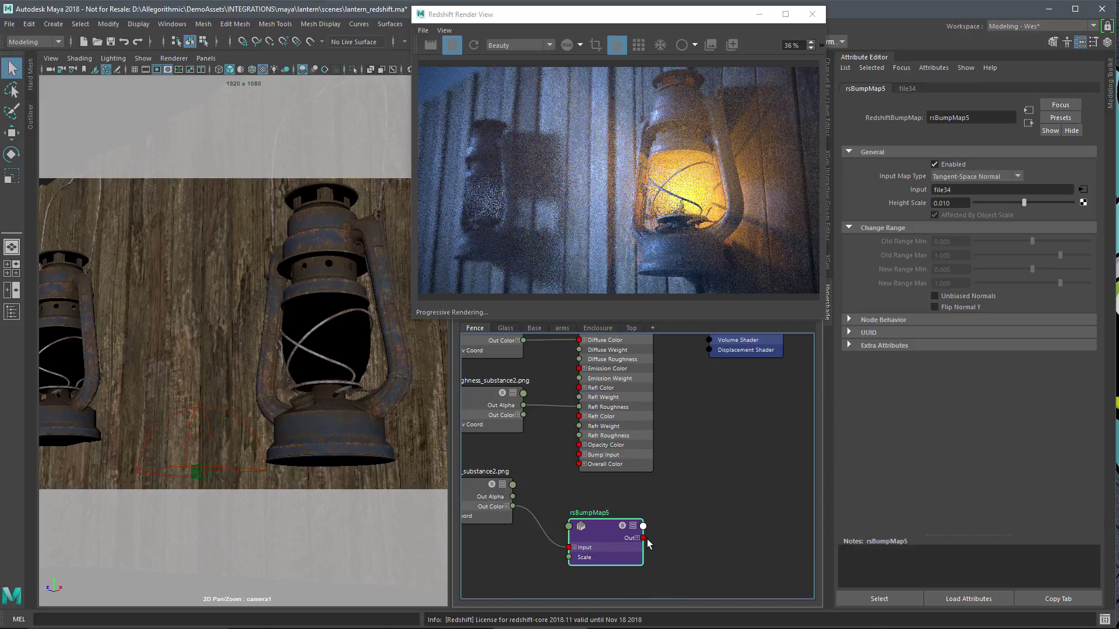
pyautogui.moveTo(643, 538); pyautogui.dragTo(595, 459)
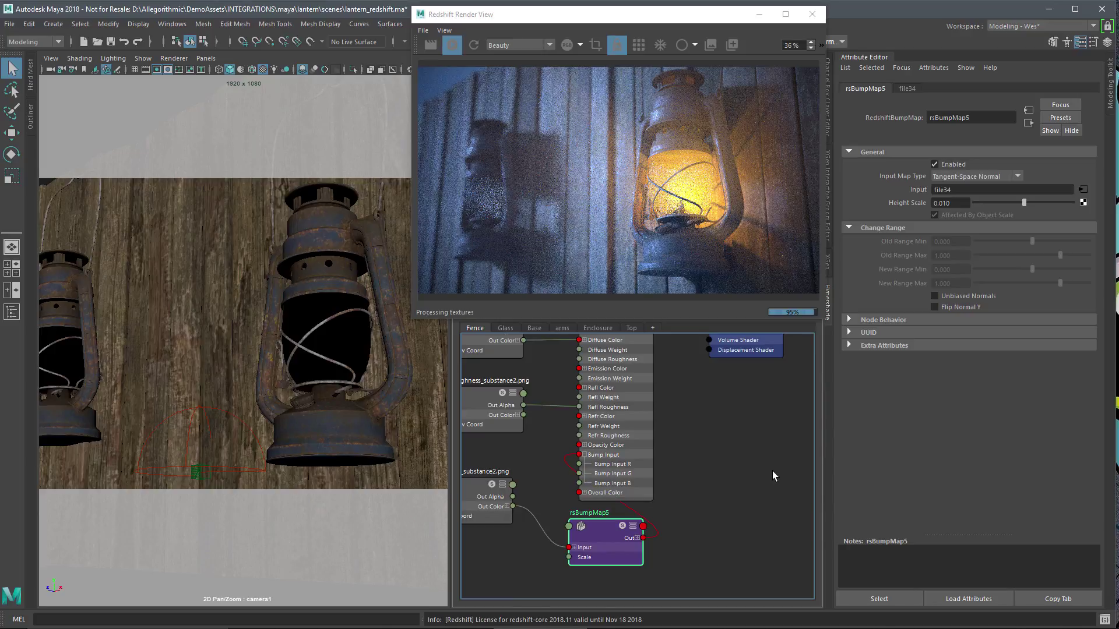
# Step: Move the bump map node closer to the normal file node and set its Height Scale to 2.000
pyautogui.keyDown('alt'); pyautogui.moveTo(726, 457); pyautogui.dragTo(693, 443, button='right'); pyautogui.keyUp('alt')
pyautogui.keyDown('alt'); pyautogui.moveTo(694, 444); pyautogui.dragTo(714, 488, button='middle'); pyautogui.keyUp('alt')
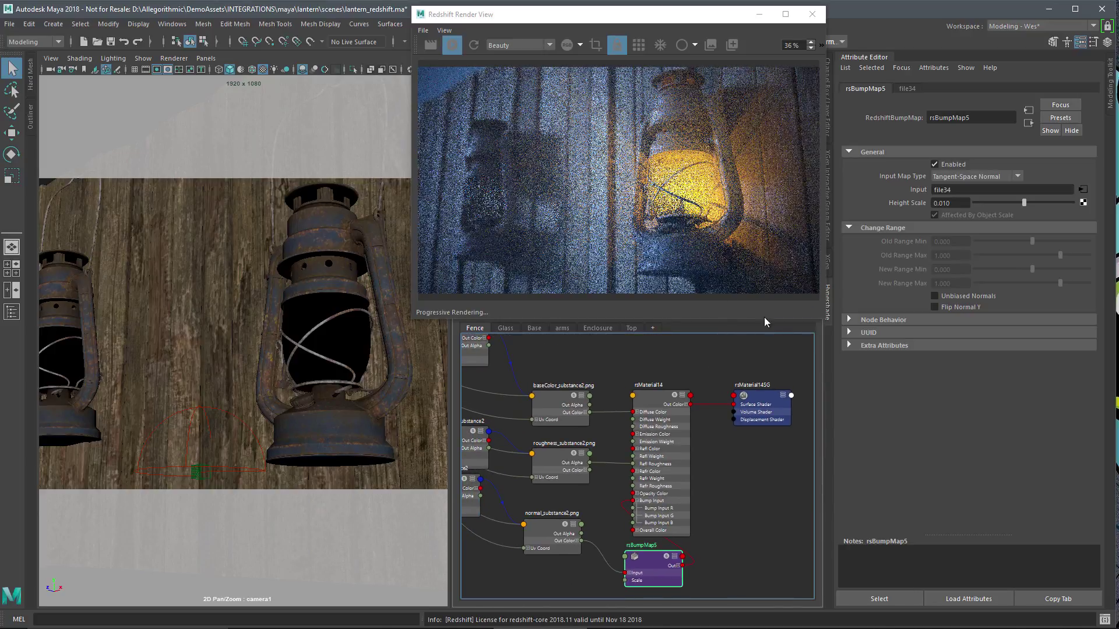
pyautogui.keyDown('alt'); pyautogui.moveTo(693, 559); pyautogui.dragTo(720, 526, button='middle'); pyautogui.keyUp('alt')
pyautogui.moveTo(684, 539); pyautogui.dragTo(651, 540)
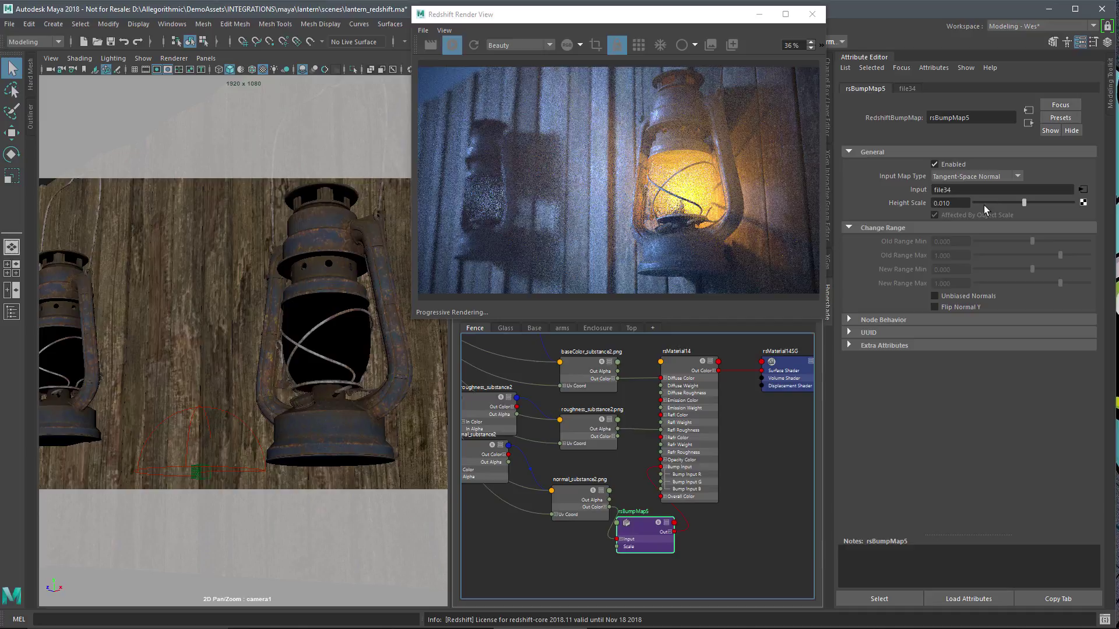
pyautogui.moveTo(1024, 203); pyautogui.dragTo(1074, 203)
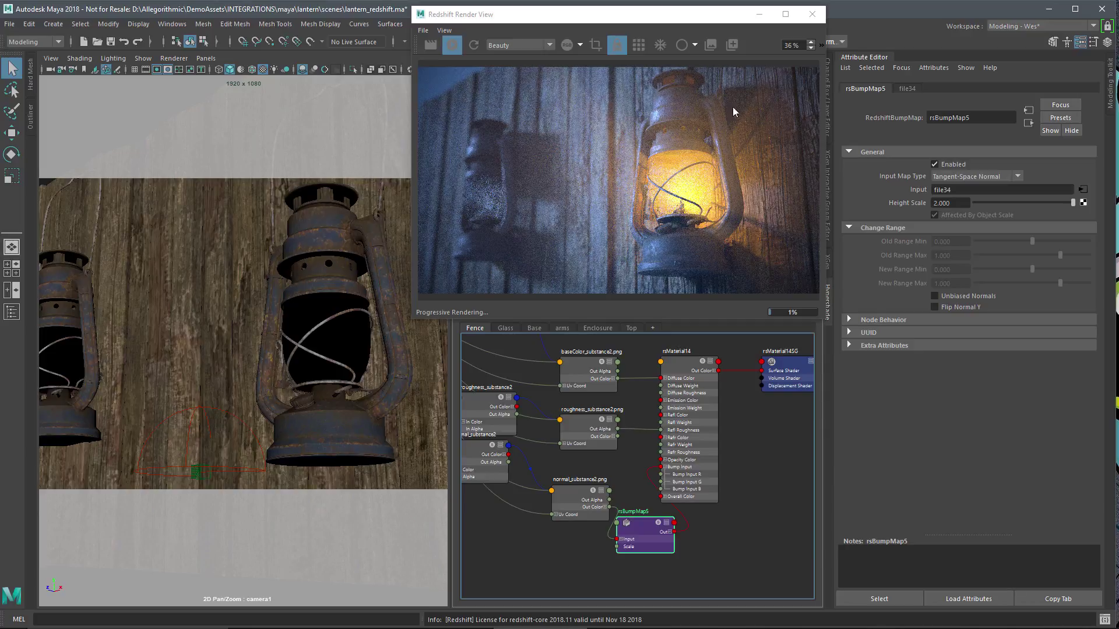
# Step: Shift the normal file node away from the bump map node and automatically rearrange the whole Fence graph
pyautogui.scroll(1, 556, 520)
pyautogui.keyDown('alt'); pyautogui.moveTo(551, 545); pyautogui.dragTo(644, 546, button='middle'); pyautogui.keyUp('alt')
pyautogui.moveTo(672, 505); pyautogui.dragTo(644, 504)
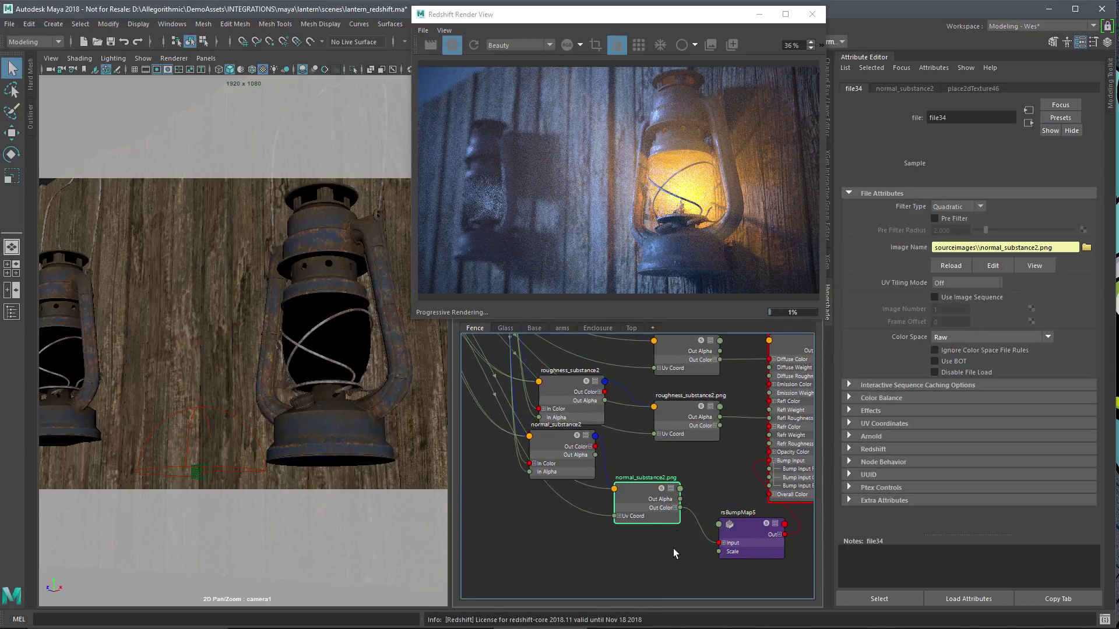
pyautogui.scroll(-5, 672, 548)
pyautogui.keyDown('alt'); pyautogui.moveTo(638, 457); pyautogui.dragTo(628, 452, button='middle'); pyautogui.keyUp('alt')
pyautogui.scroll(-1, 628, 452)
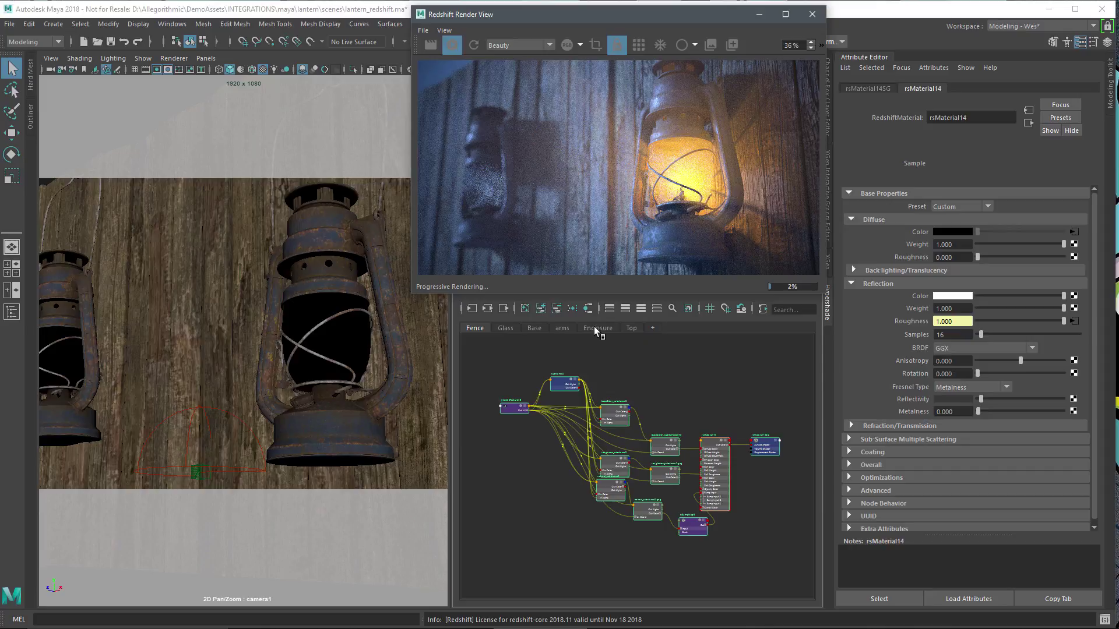
pyautogui.click(573, 308)
pyautogui.click(742, 398)
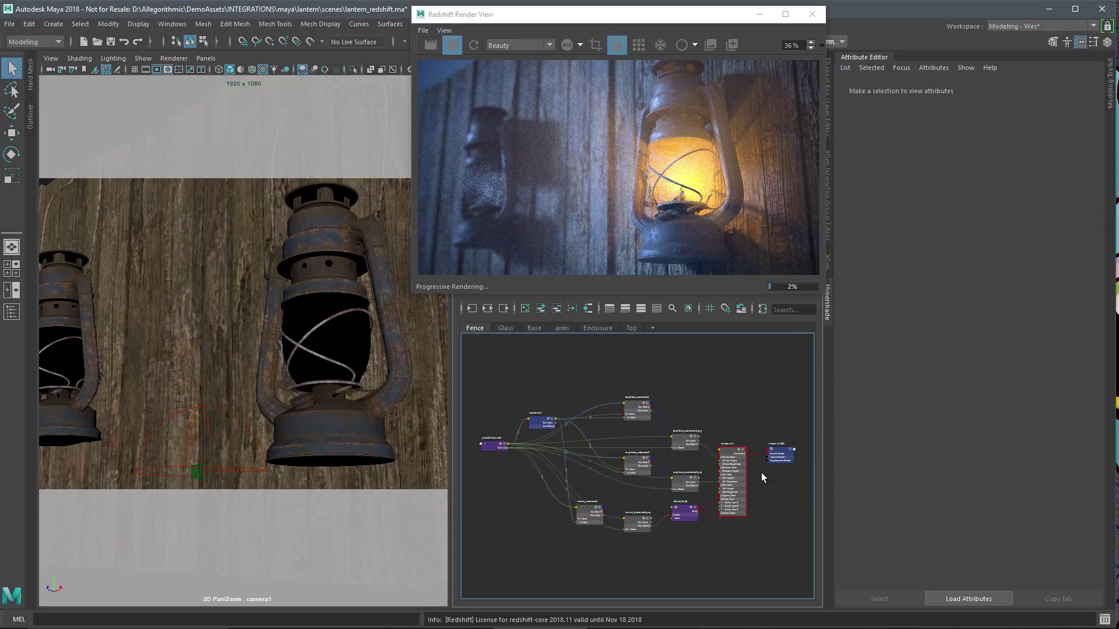
# Step: Show the attributes of the rotten_wood substance node and of the Redshift material it feeds
pyautogui.click(543, 428)
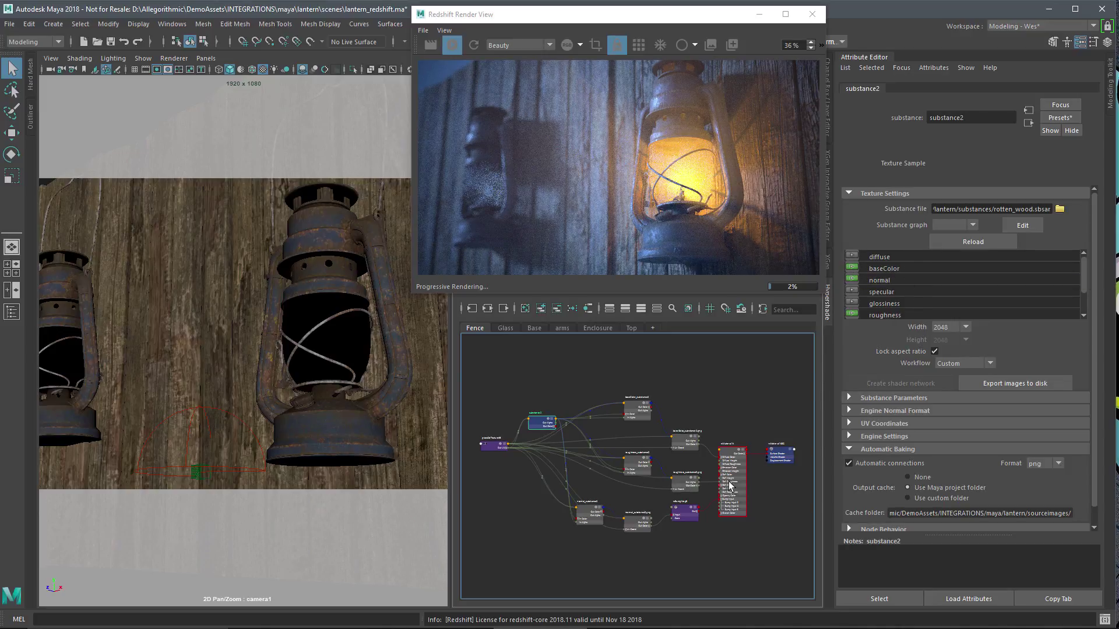
pyautogui.scroll(10, 718, 455)
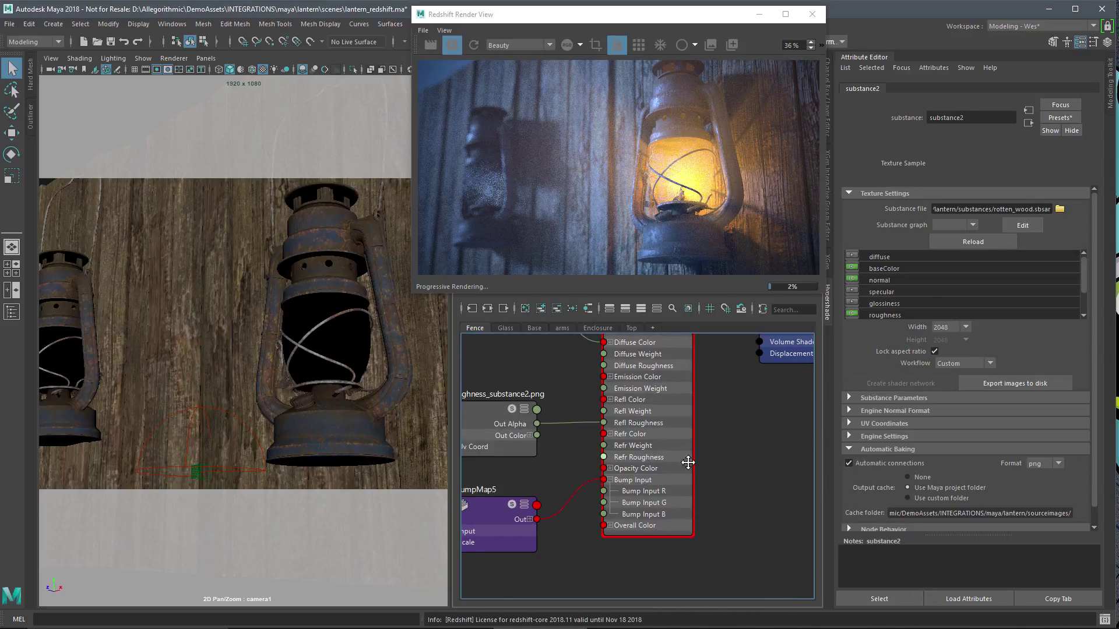
pyautogui.click(709, 487)
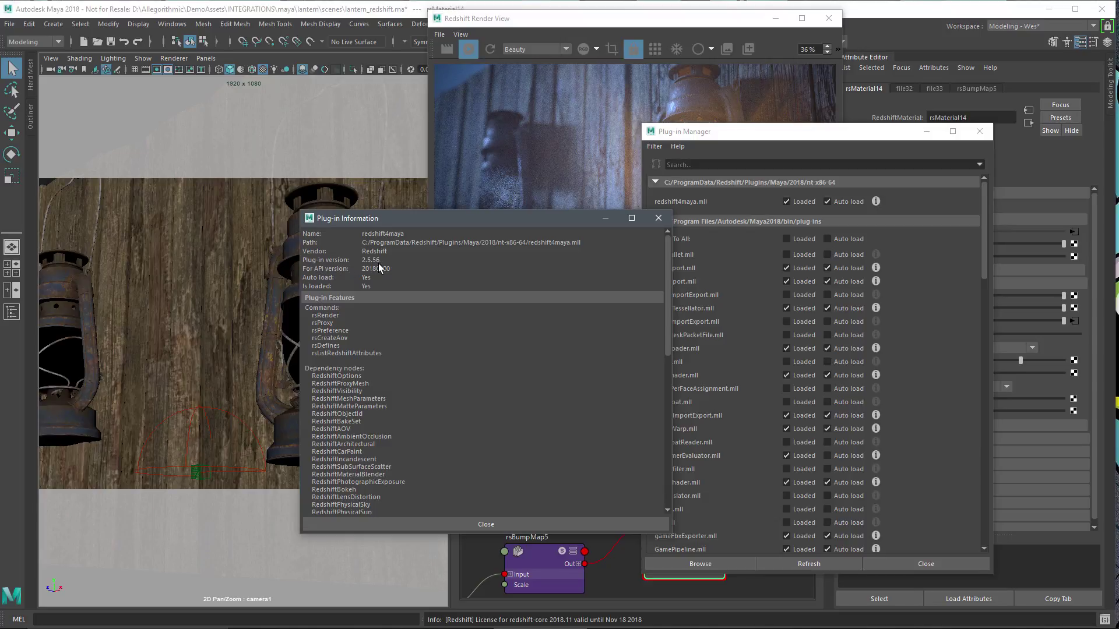
# Step: Check the redshift4maya plug-in's version information and close the Plug-in Information and Plug-in Manager windows
pyautogui.click(659, 218)
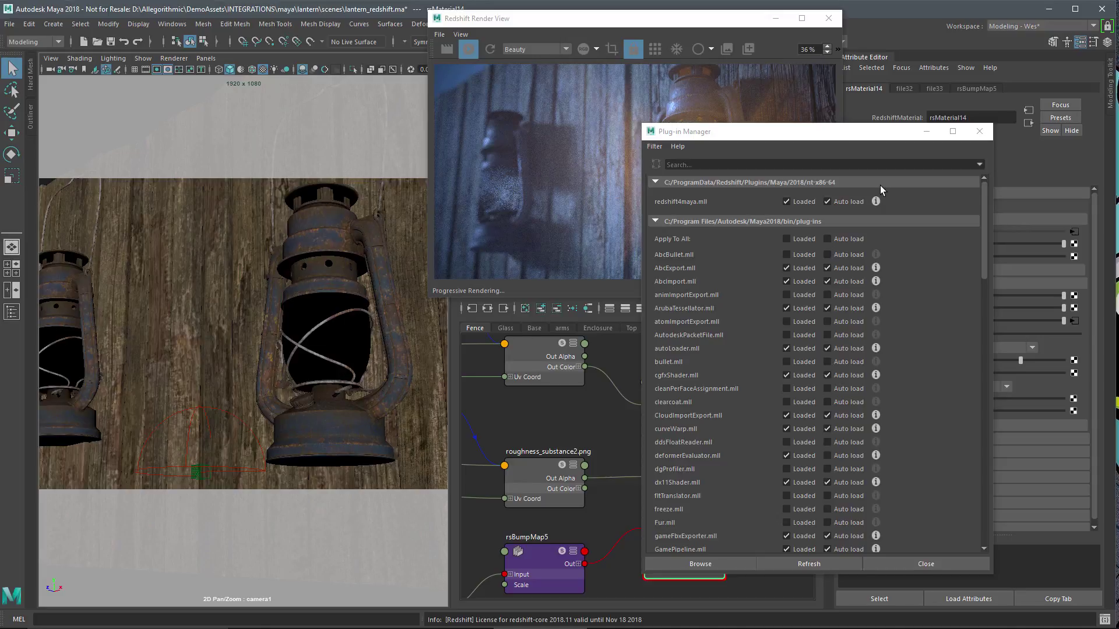
pyautogui.click(979, 131)
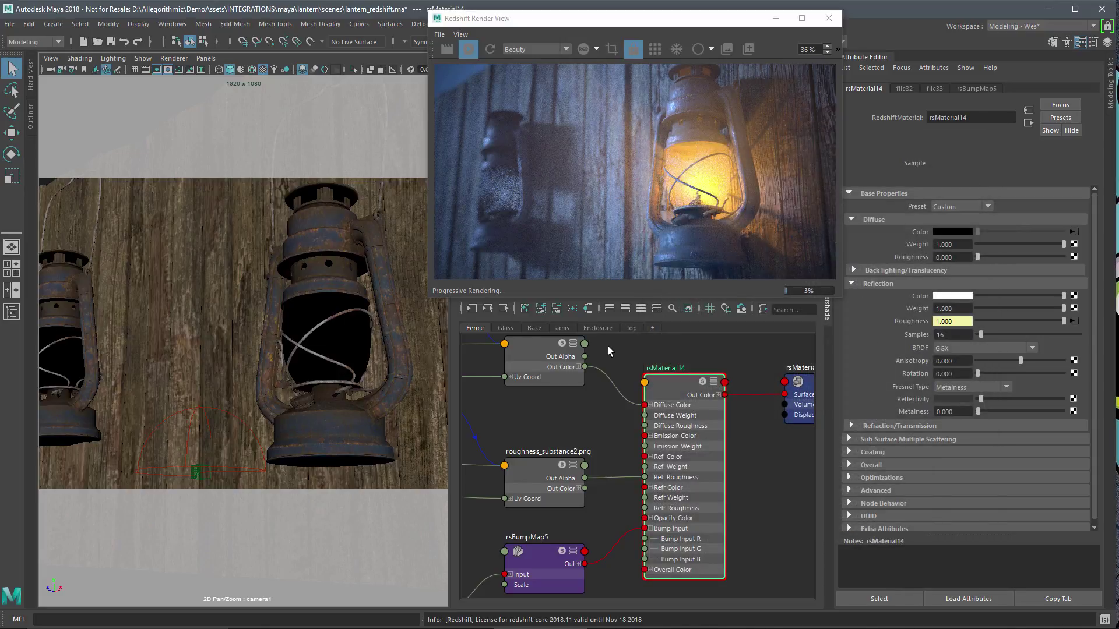
# Step: Show the bump map node's attributes to review its input map type and height scale
pyautogui.keyDown('alt'); pyautogui.moveTo(605, 464); pyautogui.dragTo(566, 462, button='right'); pyautogui.keyUp('alt')
pyautogui.keyDown('alt'); pyautogui.moveTo(565, 461); pyautogui.dragTo(686, 403, button='middle'); pyautogui.keyUp('alt')
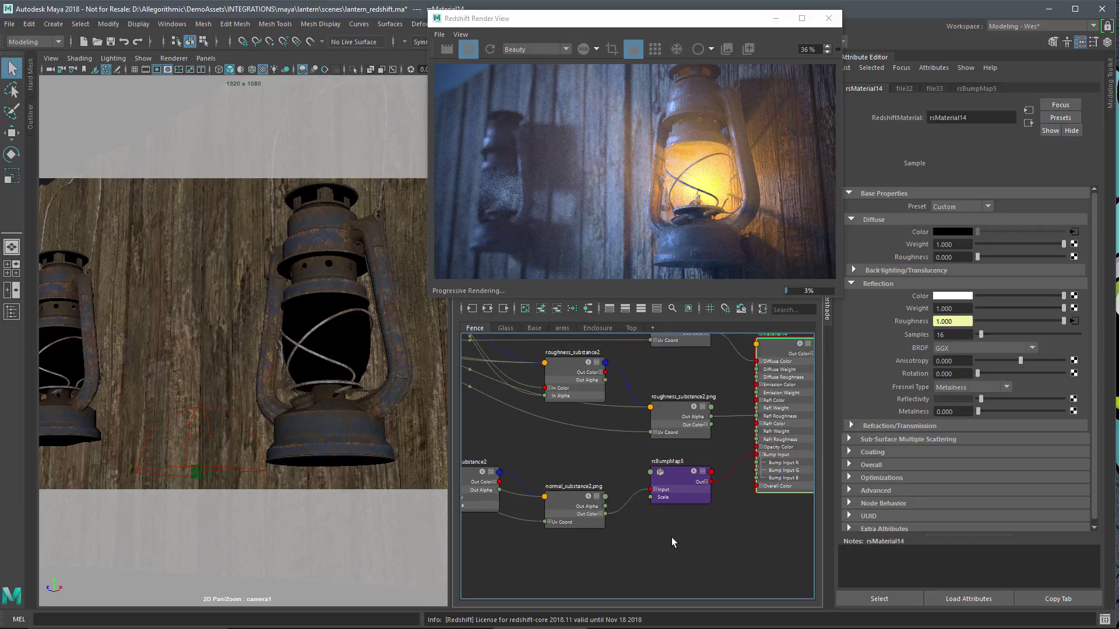
pyautogui.click(670, 481)
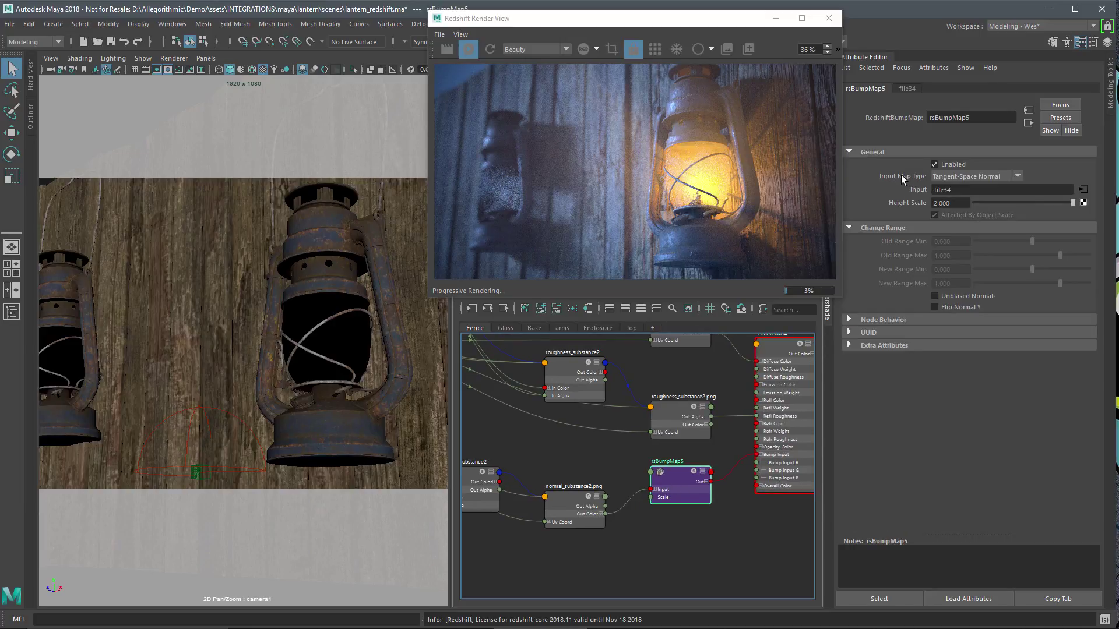